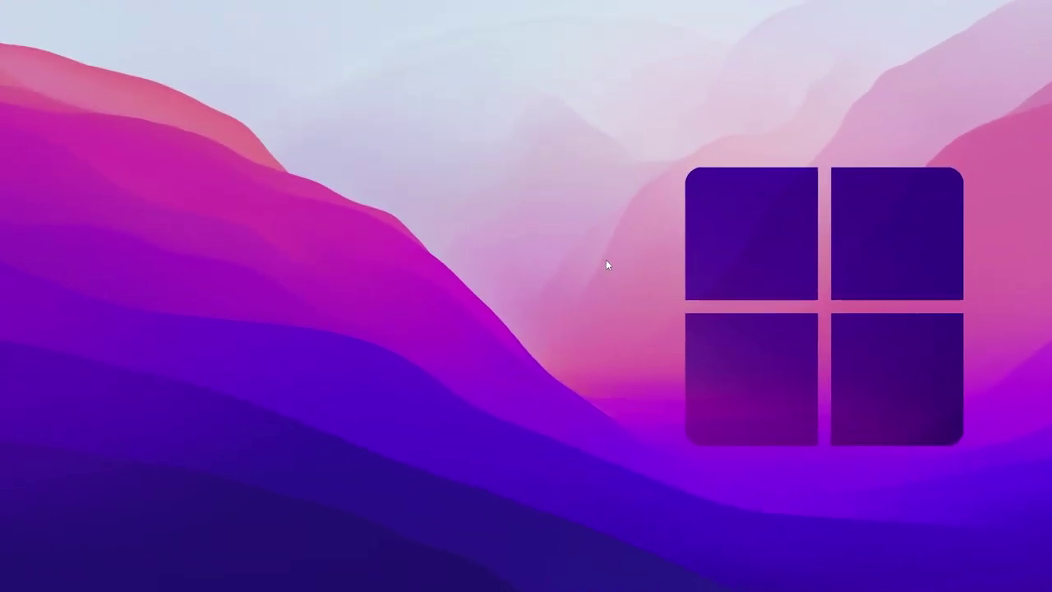
Open the Local Group Policy Editor by running gpedit.msc
{"action": "key", "text": "super+r"}
{"action": "left_click_drag", "start_coordinate": [117, 503], "coordinate": [475, 223]}
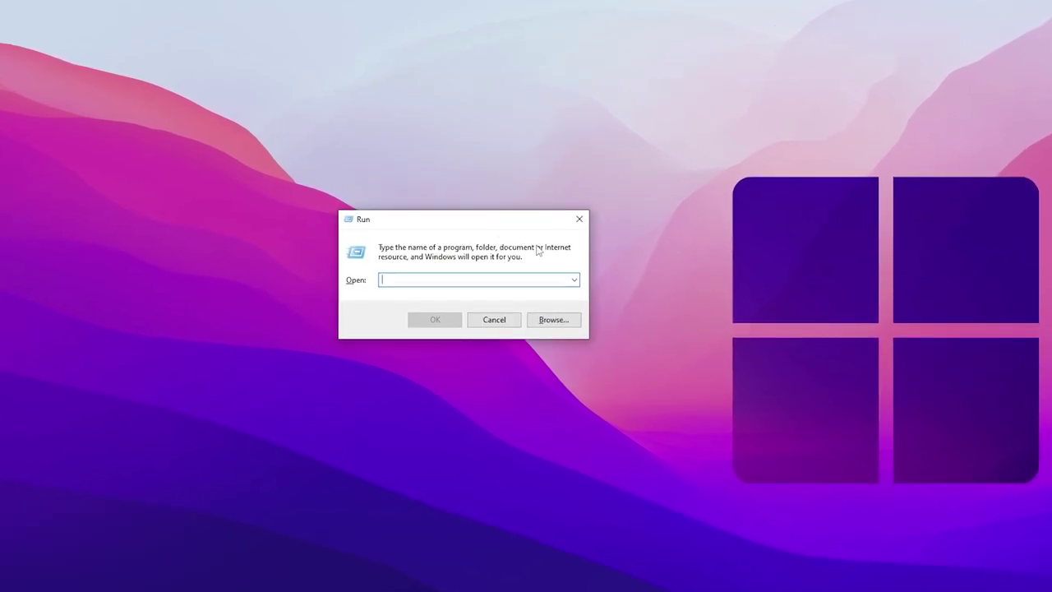
{"action": "type", "text": "gpedit.msc"}
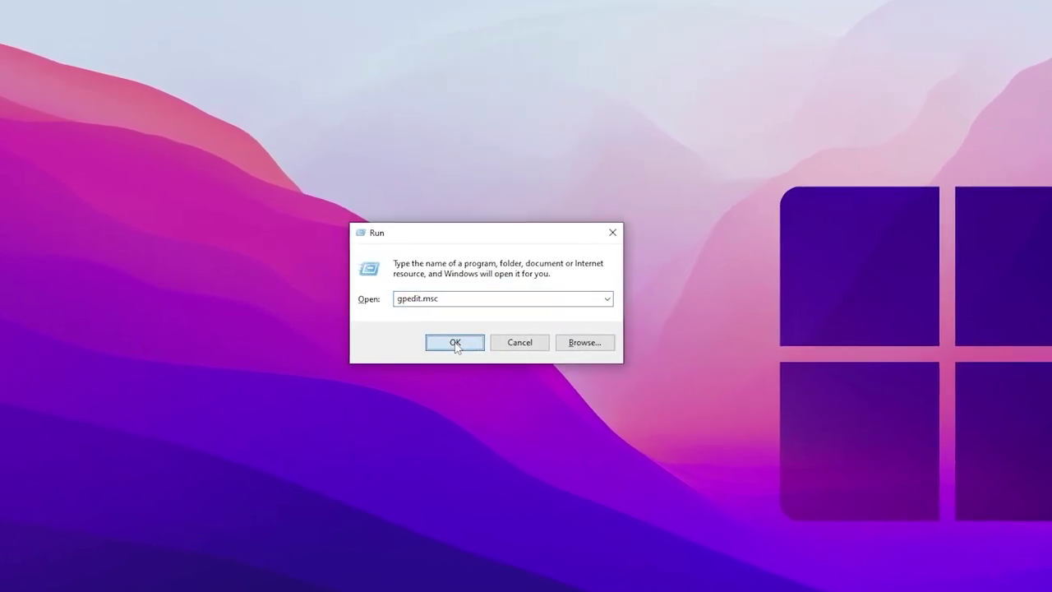
{"action": "left_click", "coordinate": [454, 343]}
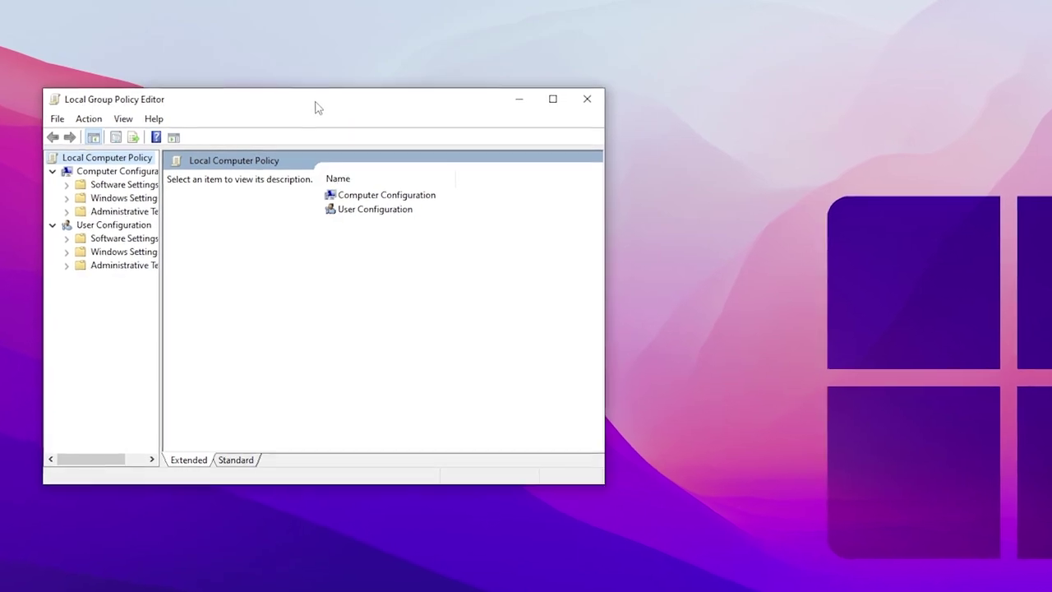
{"action": "left_click_drag", "start_coordinate": [318, 108], "coordinate": [519, 109]}
Go to the App Privacy policies in Computer Configuration, under Administrative Templates and Windows Components
{"action": "double_click", "coordinate": [626, 203]}
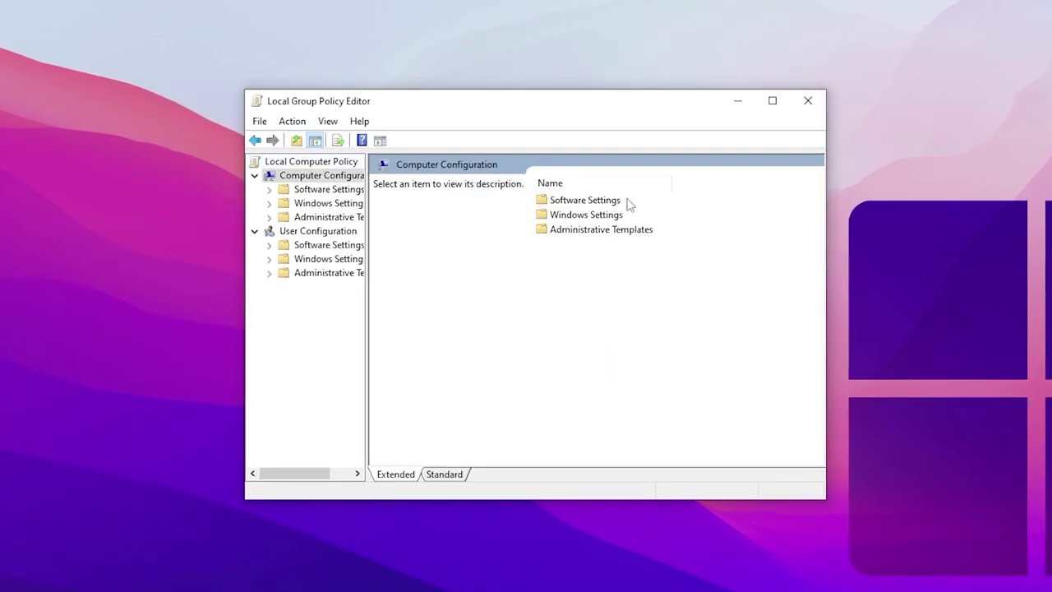
{"action": "double_click", "coordinate": [595, 229]}
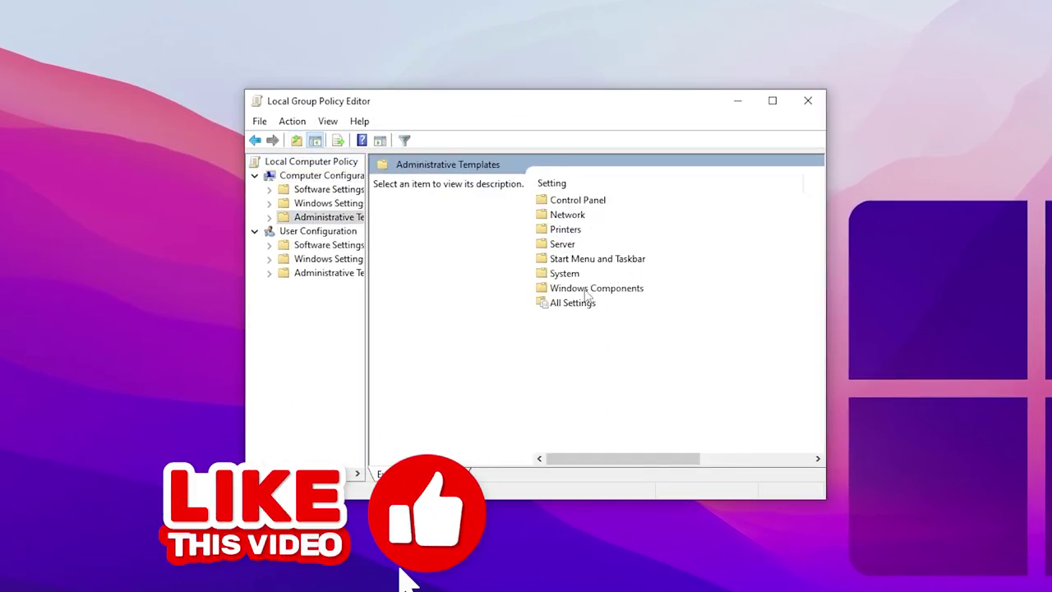
{"action": "double_click", "coordinate": [600, 288]}
{"action": "double_click", "coordinate": [576, 245]}
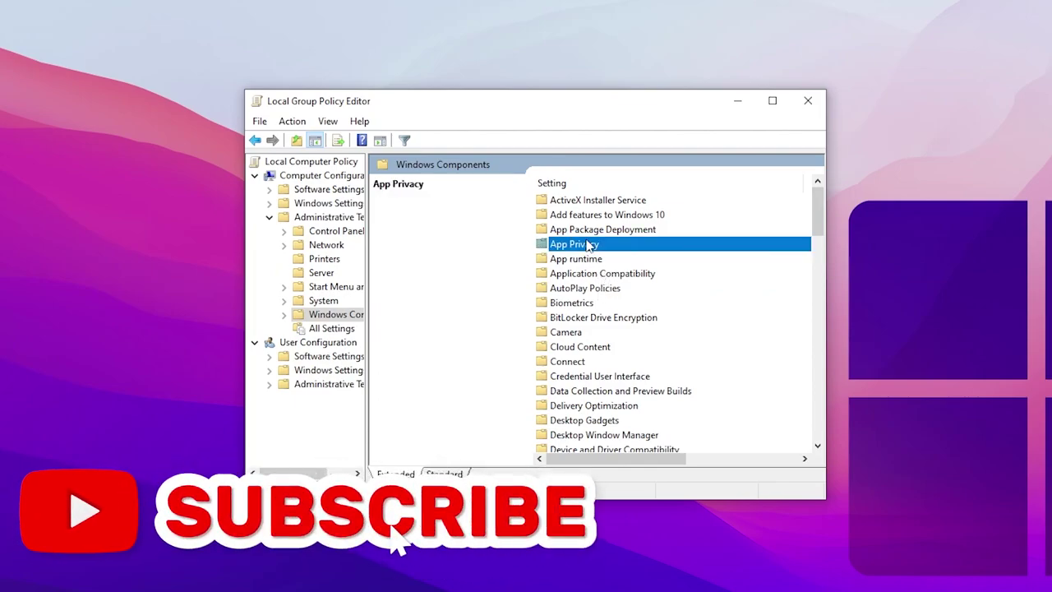
{"action": "scroll", "coordinate": [601, 264], "scroll_direction": "down", "scroll_amount": 2}
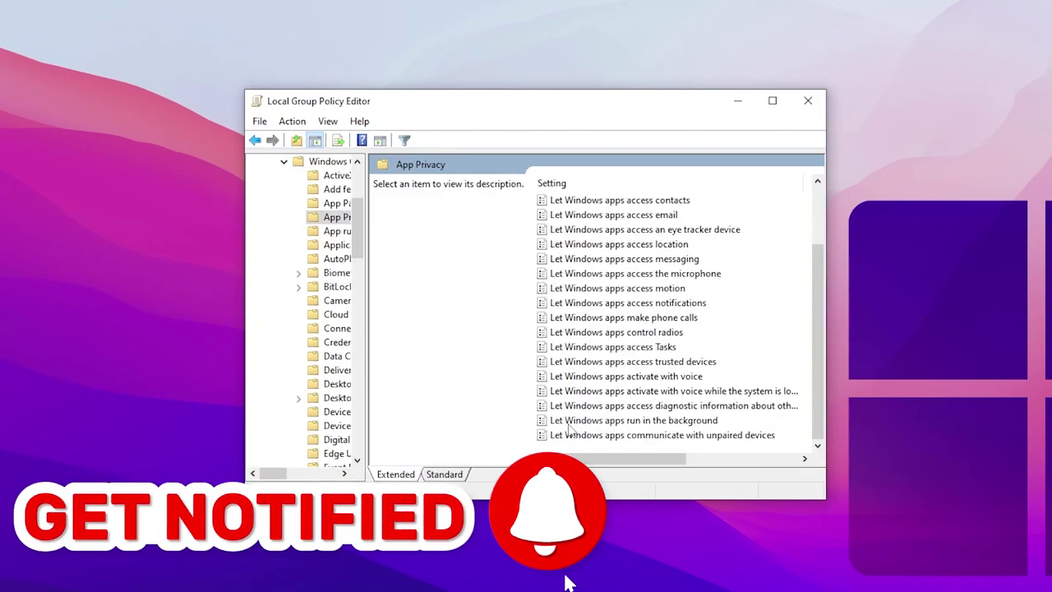
Enable the "Let Windows apps run in the background" policy with Force Deny as the default for all apps, and close the policy editor
{"action": "left_click", "coordinate": [657, 421]}
{"action": "double_click", "coordinate": [655, 421]}
{"action": "left_click", "coordinate": [107, 211]}
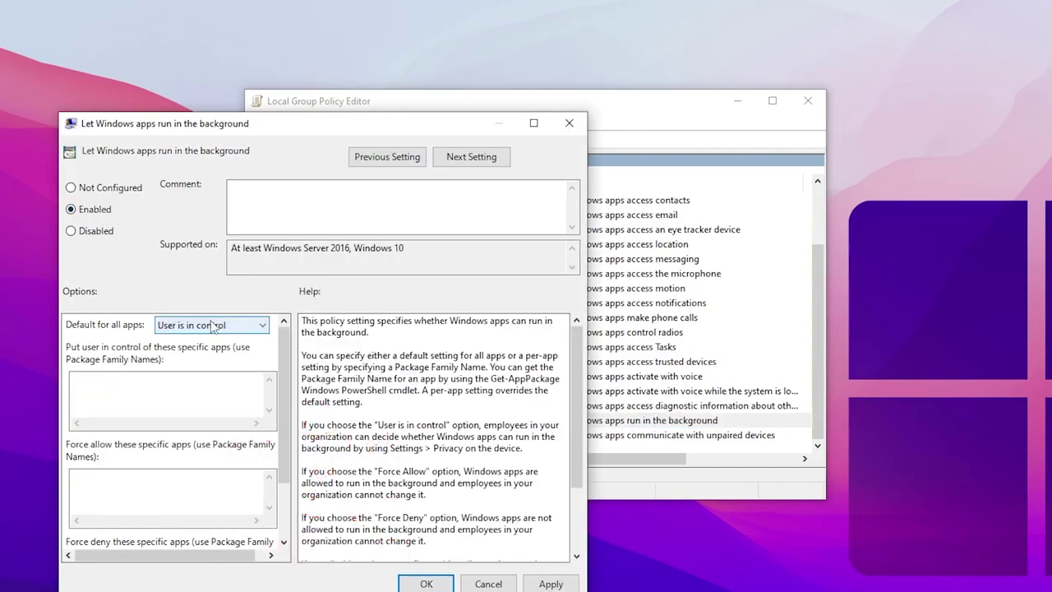
{"action": "left_click", "coordinate": [212, 325]}
{"action": "left_click", "coordinate": [197, 363]}
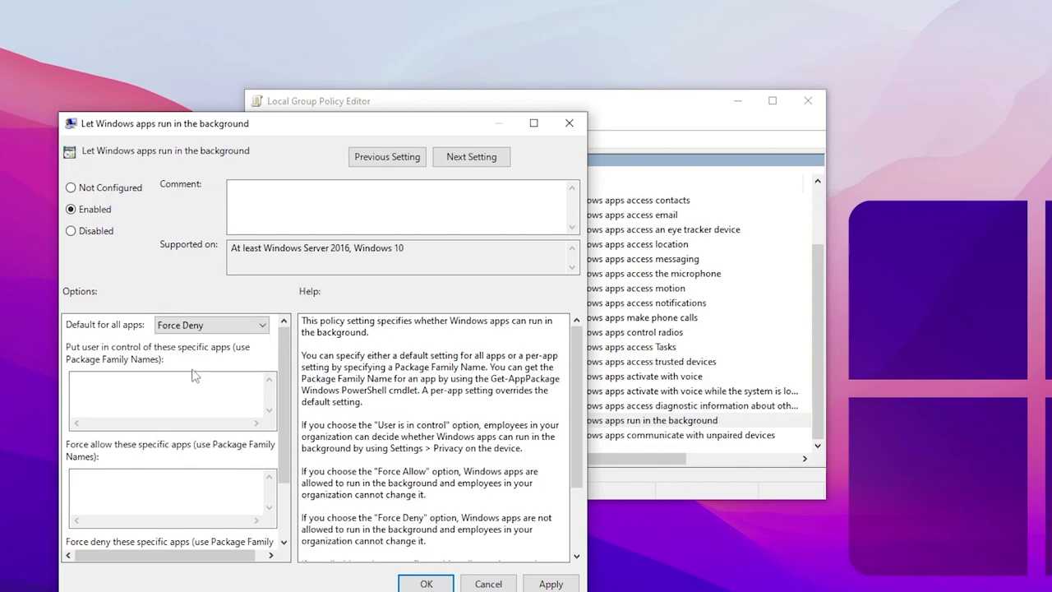
{"action": "left_click", "coordinate": [550, 584]}
{"action": "left_click", "coordinate": [436, 584]}
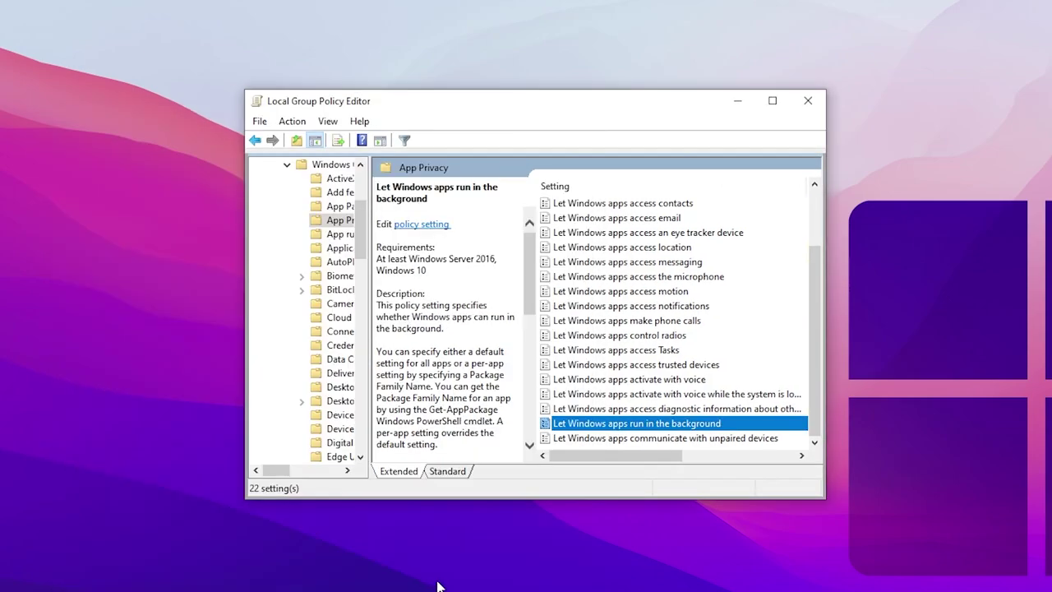
{"action": "left_click", "coordinate": [808, 101]}
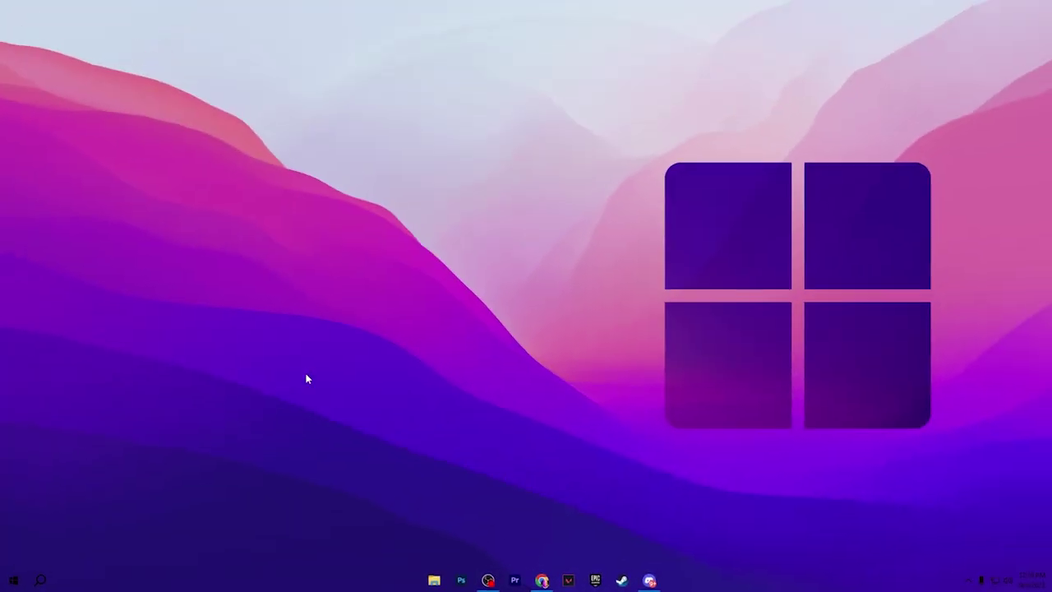
Open the Network reset option in the Network & Internet settings
{"action": "left_click", "coordinate": [13, 582]}
{"action": "left_click", "coordinate": [16, 538]}
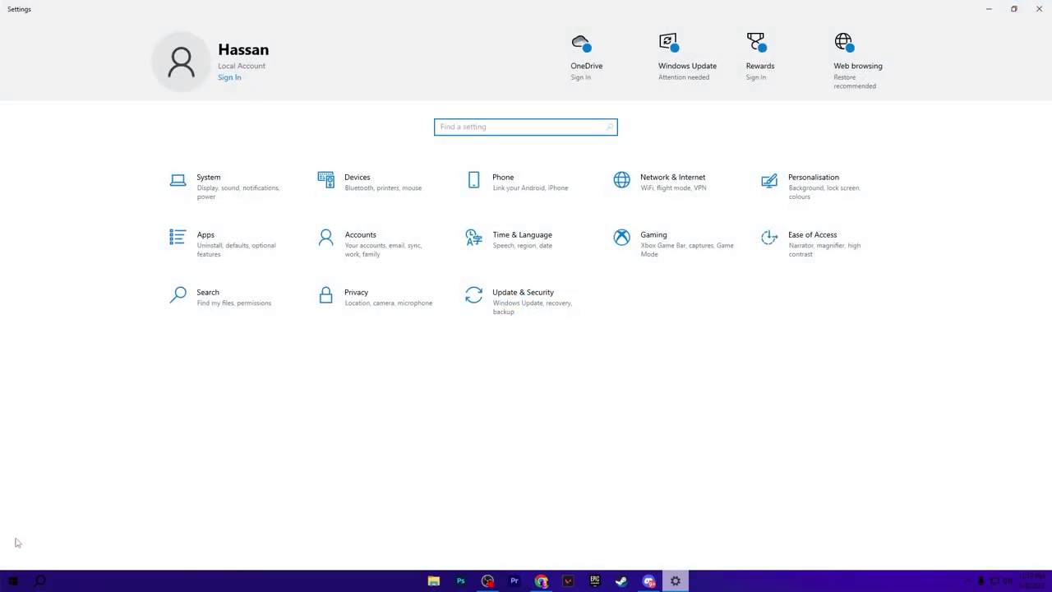
{"action": "left_click", "coordinate": [672, 181]}
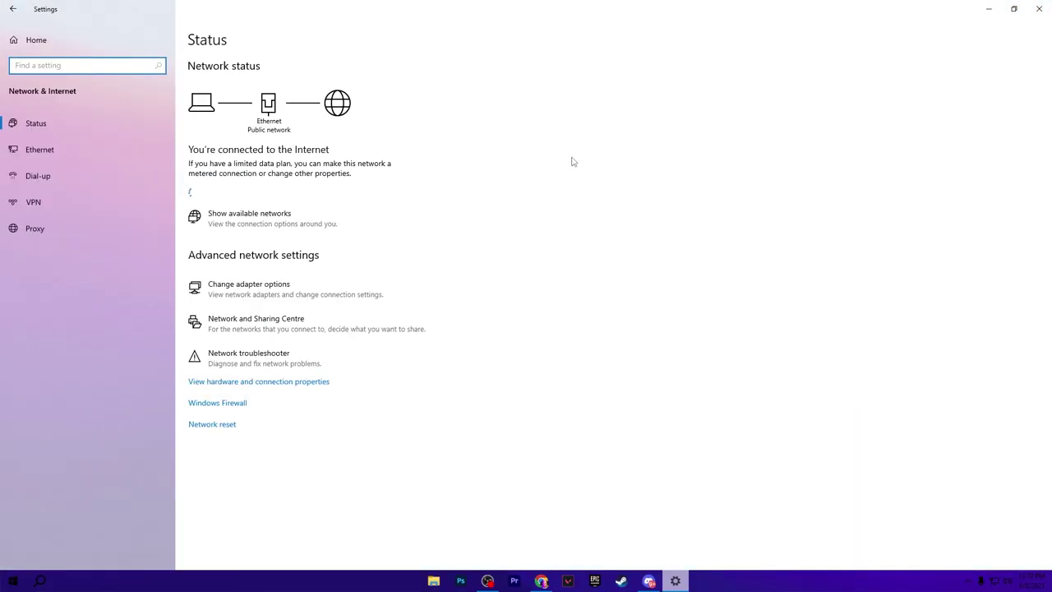
{"action": "left_click", "coordinate": [211, 424]}
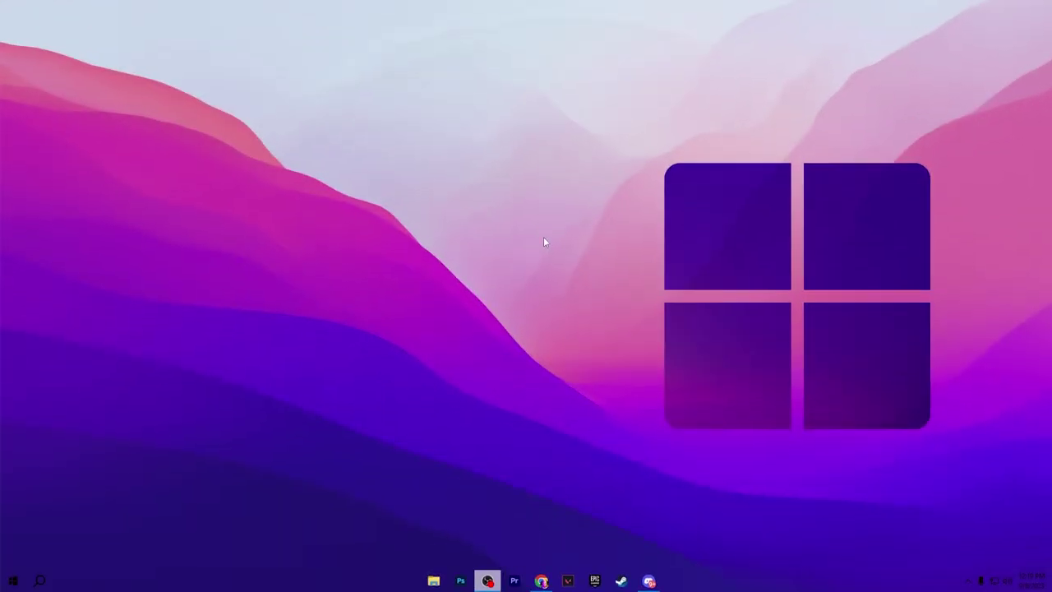
Open the properties of the Ethernet connection through the adapter options in the Network & Internet settings
{"action": "right_click", "coordinate": [993, 585]}
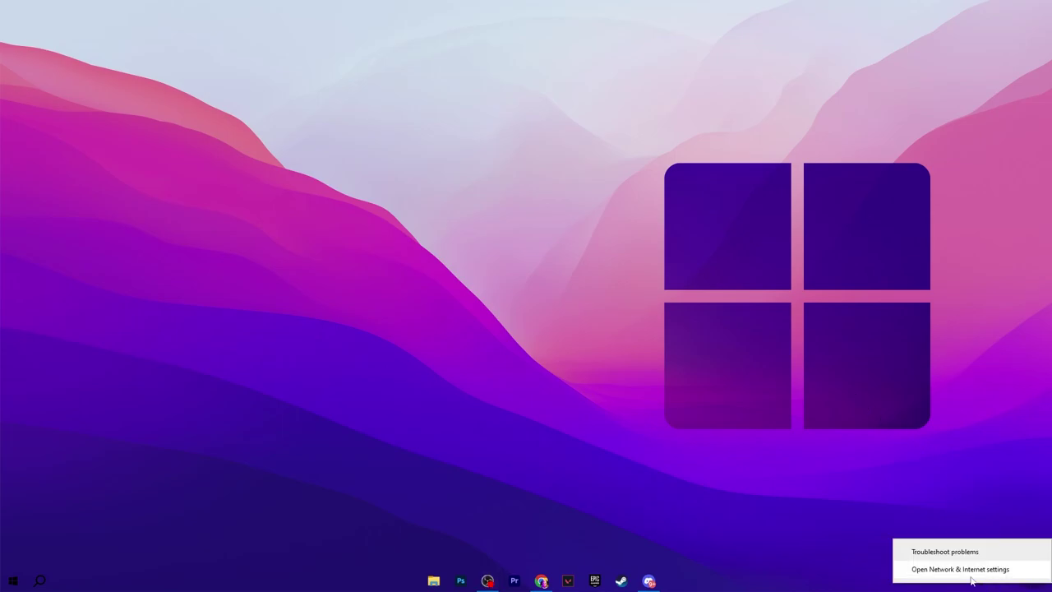
{"action": "left_click", "coordinate": [937, 570]}
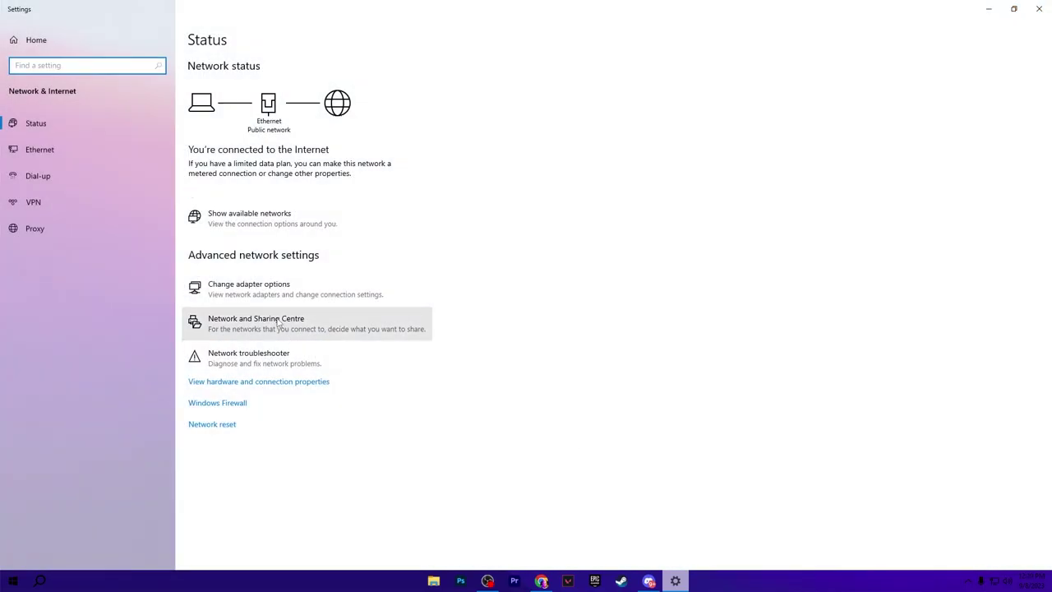
{"action": "left_click", "coordinate": [247, 287]}
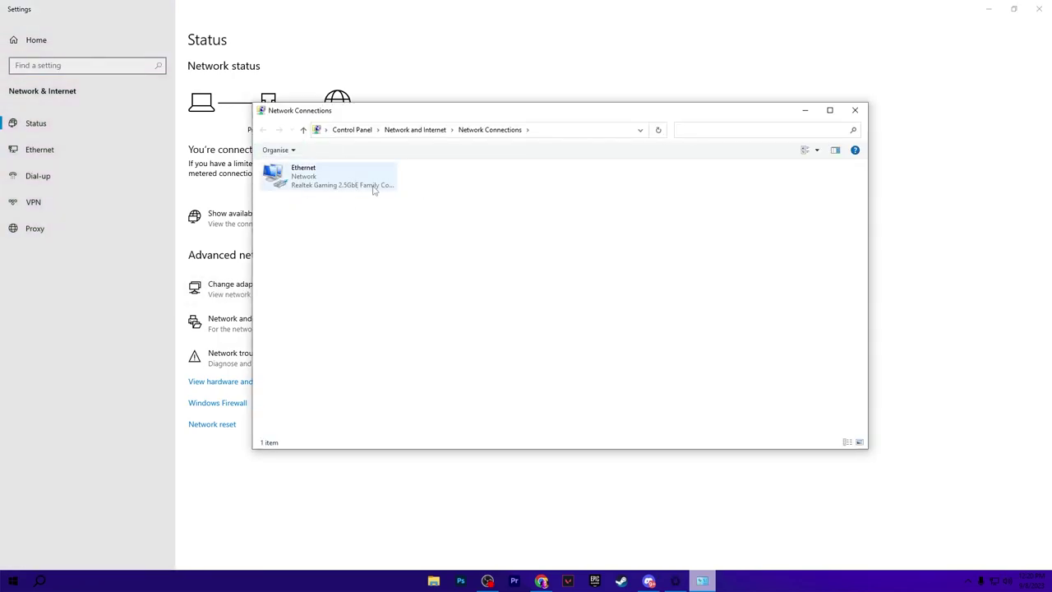
{"action": "right_click", "coordinate": [315, 175]}
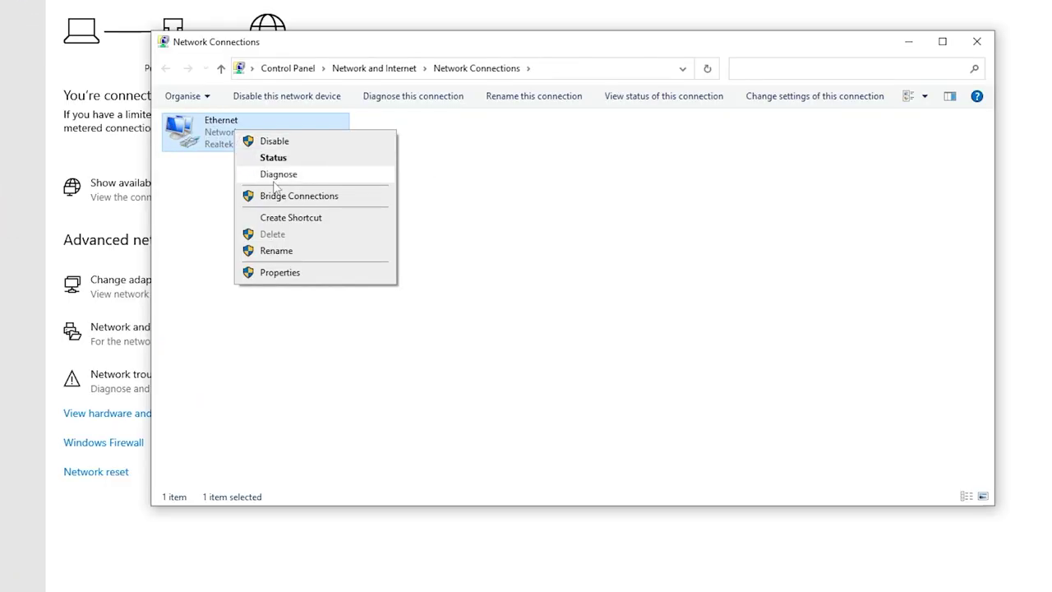
{"action": "left_click", "coordinate": [294, 276]}
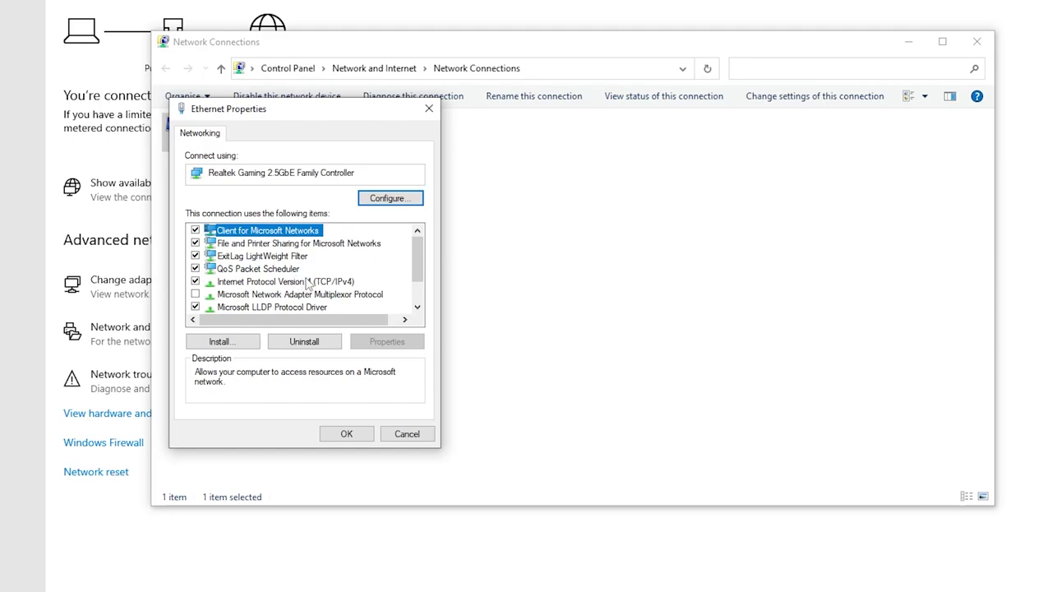
Use 8.8.8.8 as preferred and 8.4.8.4 as alternative DNS server in the connection's Internet Protocol Version 4 properties
{"action": "scroll", "coordinate": [309, 283], "scroll_direction": "down", "scroll_amount": 1}
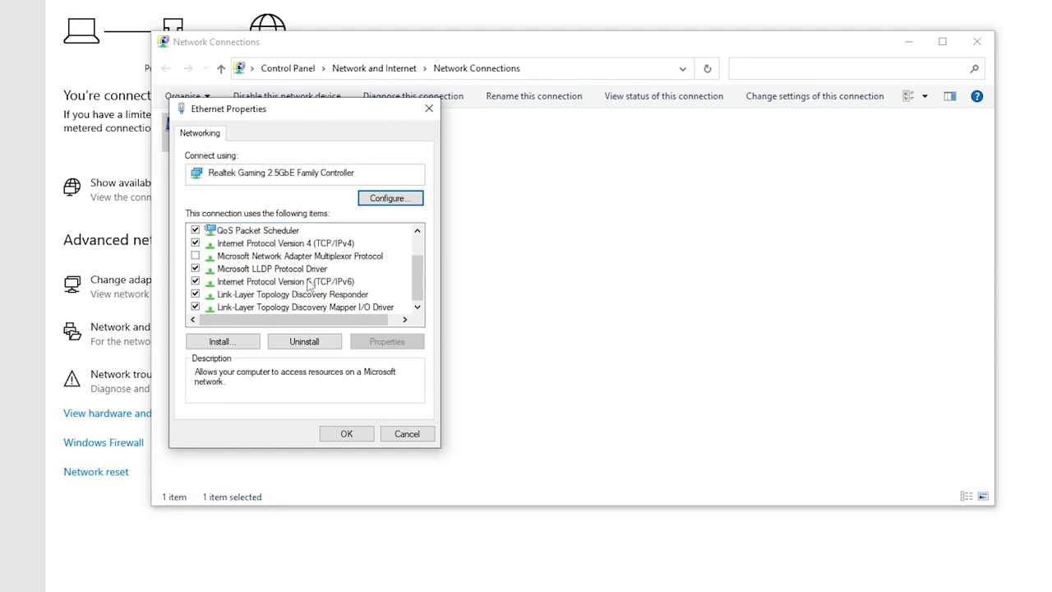
{"action": "double_click", "coordinate": [272, 245]}
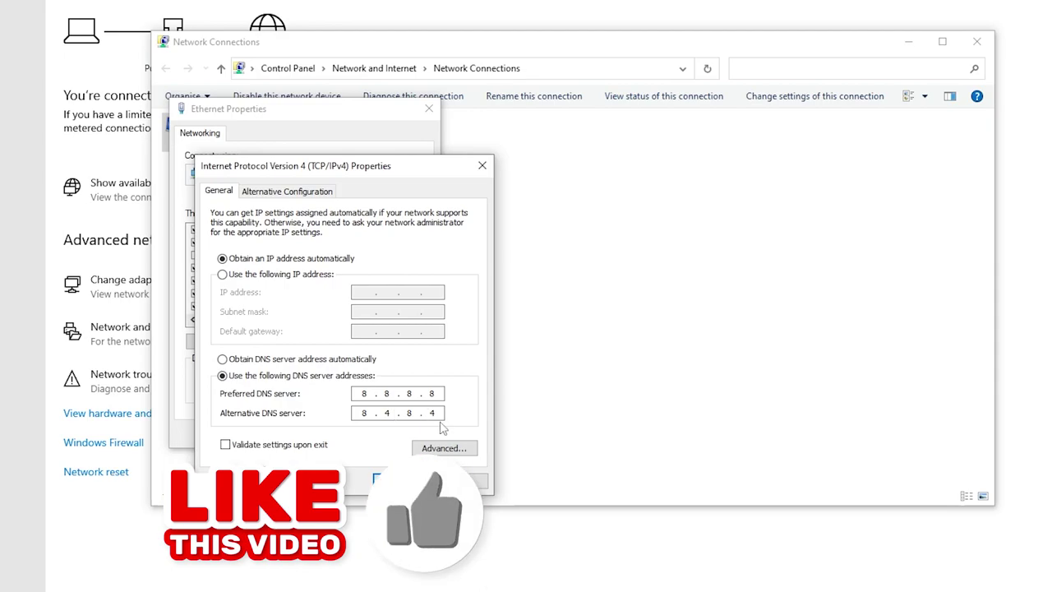
{"action": "left_click", "coordinate": [395, 481]}
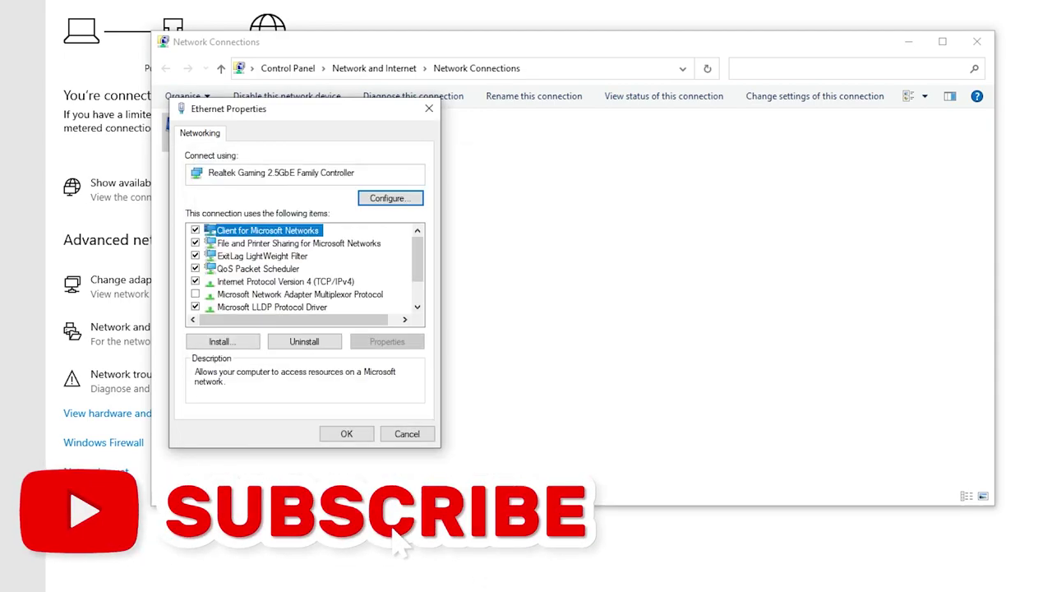
Open the configuration of the Realtek network adapter, proceeding despite unsaved connection changes, and show its advanced properties
{"action": "left_click", "coordinate": [386, 202]}
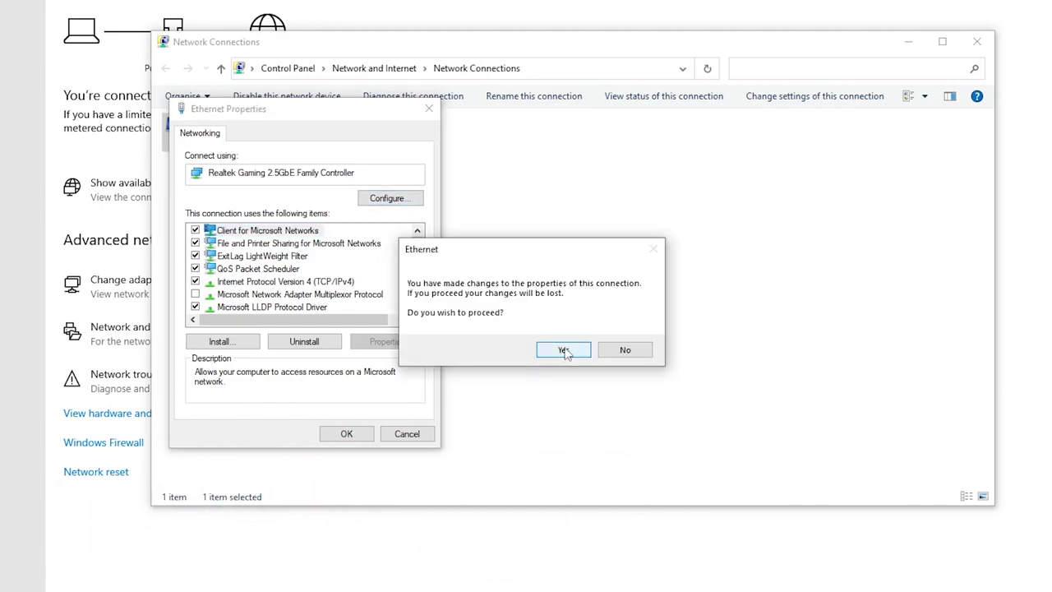
{"action": "left_click", "coordinate": [562, 351]}
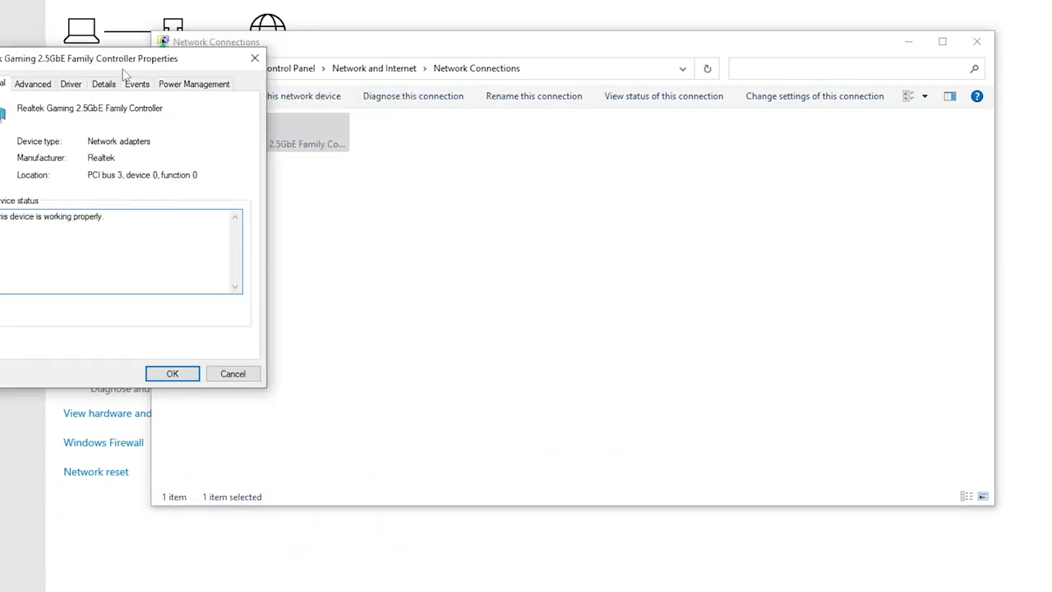
{"action": "left_click_drag", "start_coordinate": [119, 68], "coordinate": [480, 97]}
{"action": "left_click", "coordinate": [378, 114]}
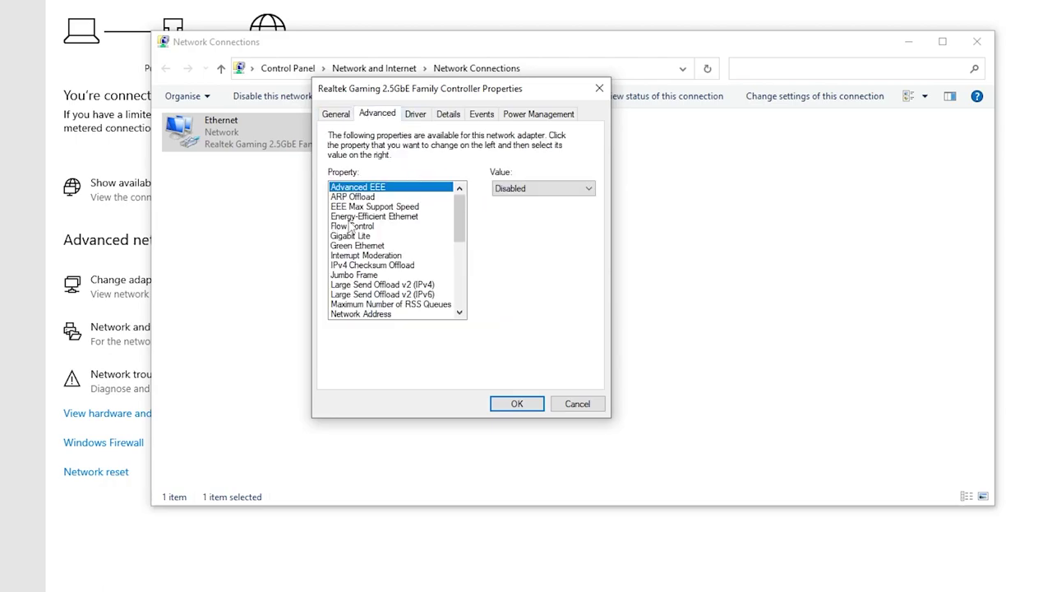
Check the adapter's Energy-Efficient Ethernet property and set Flow Control to Rx & Tx Enabled
{"action": "left_click", "coordinate": [395, 217]}
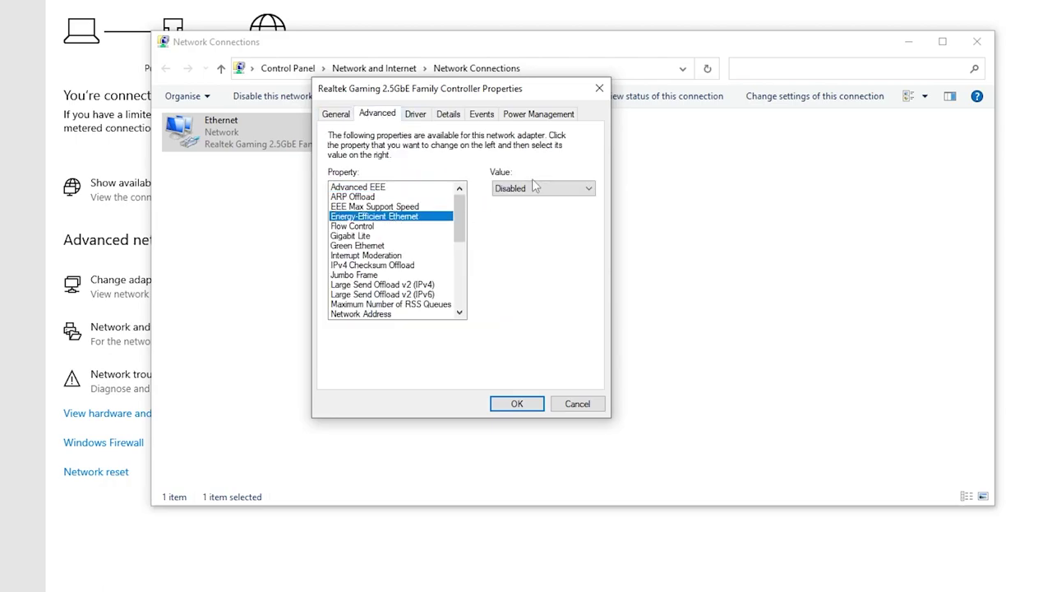
{"action": "left_click", "coordinate": [344, 227]}
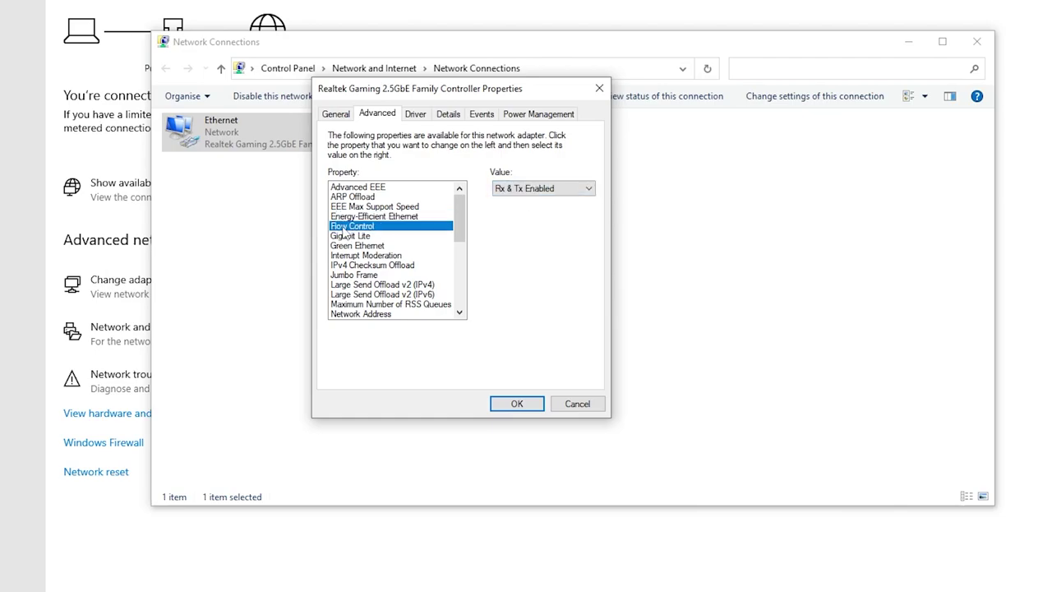
{"action": "left_click", "coordinate": [526, 189]}
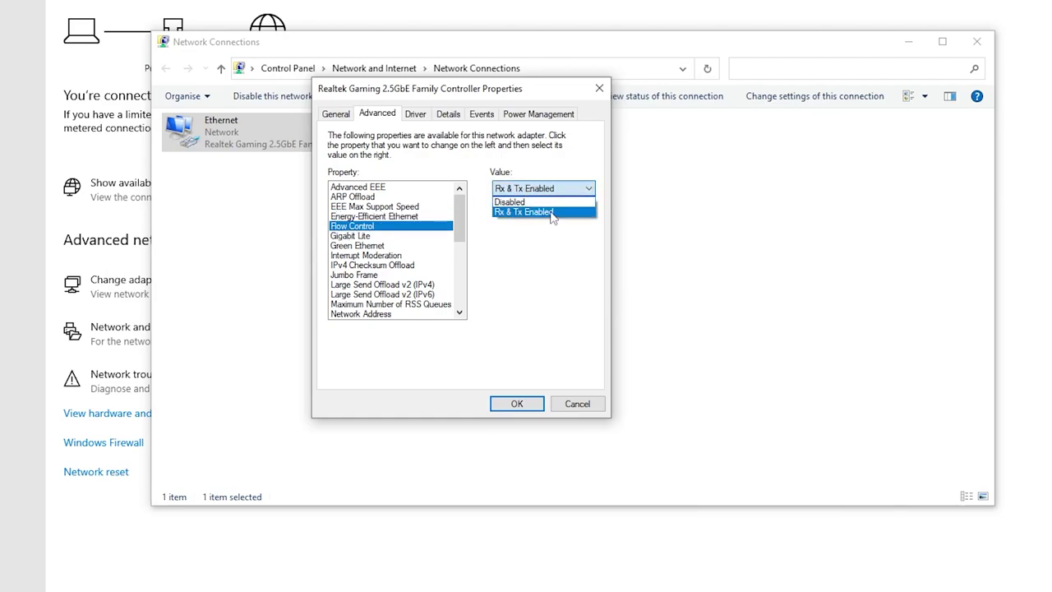
{"action": "left_click", "coordinate": [550, 213]}
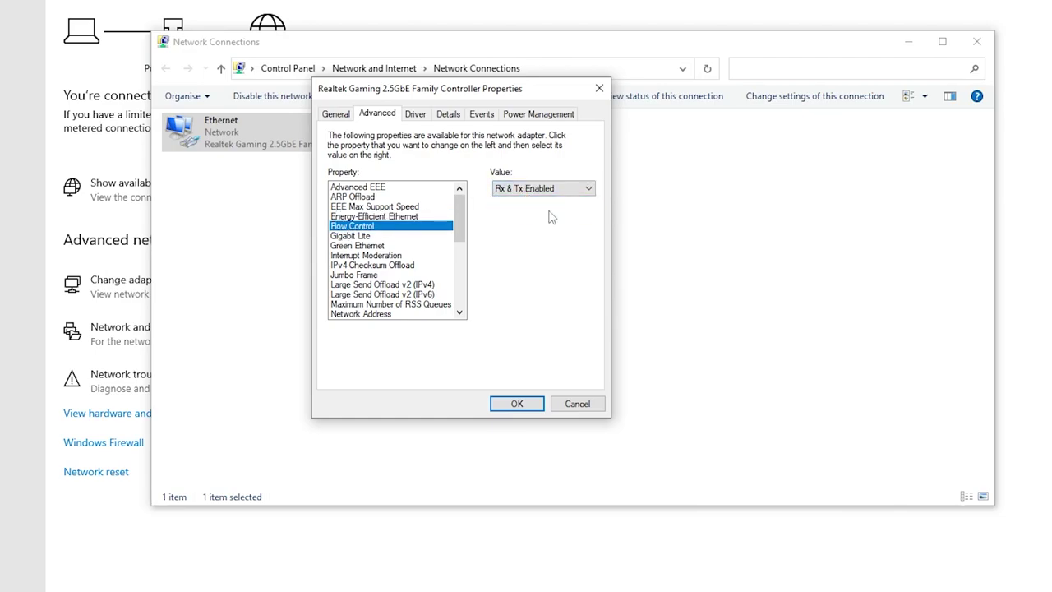
Check the values of the adapter's Green Ethernet, Interrupt Moderation and Jumbo Frame properties
{"action": "left_click", "coordinate": [380, 247]}
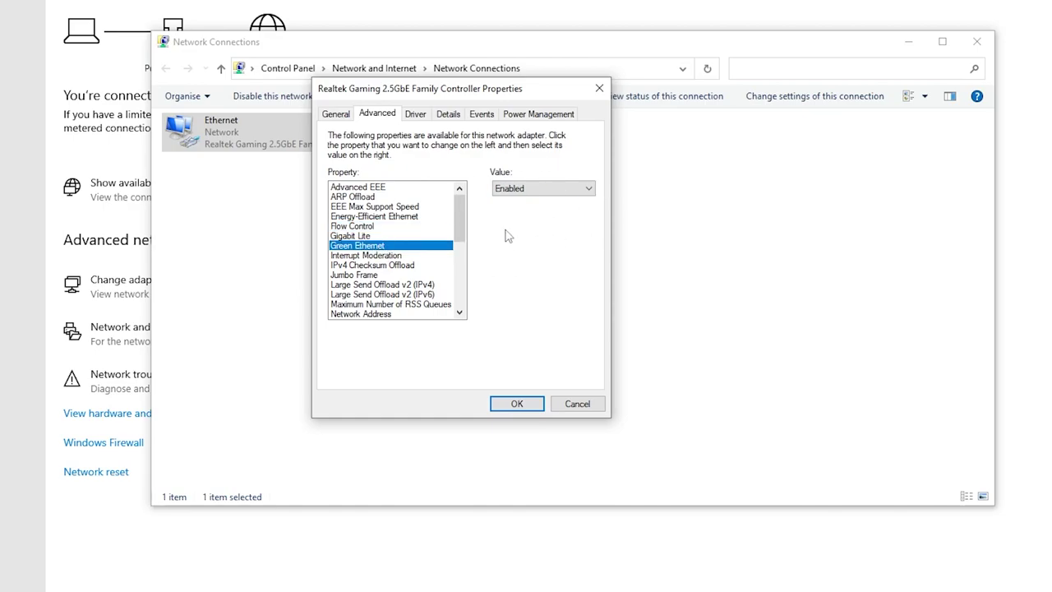
{"action": "left_click", "coordinate": [350, 256]}
{"action": "left_click", "coordinate": [534, 190]}
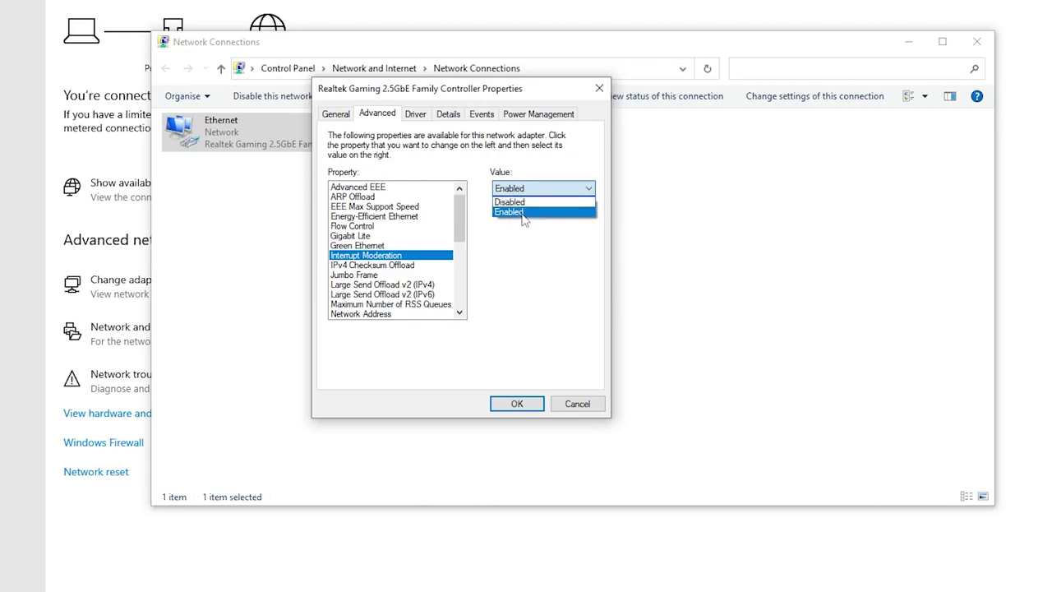
{"action": "left_click", "coordinate": [347, 277]}
{"action": "left_click", "coordinate": [347, 277]}
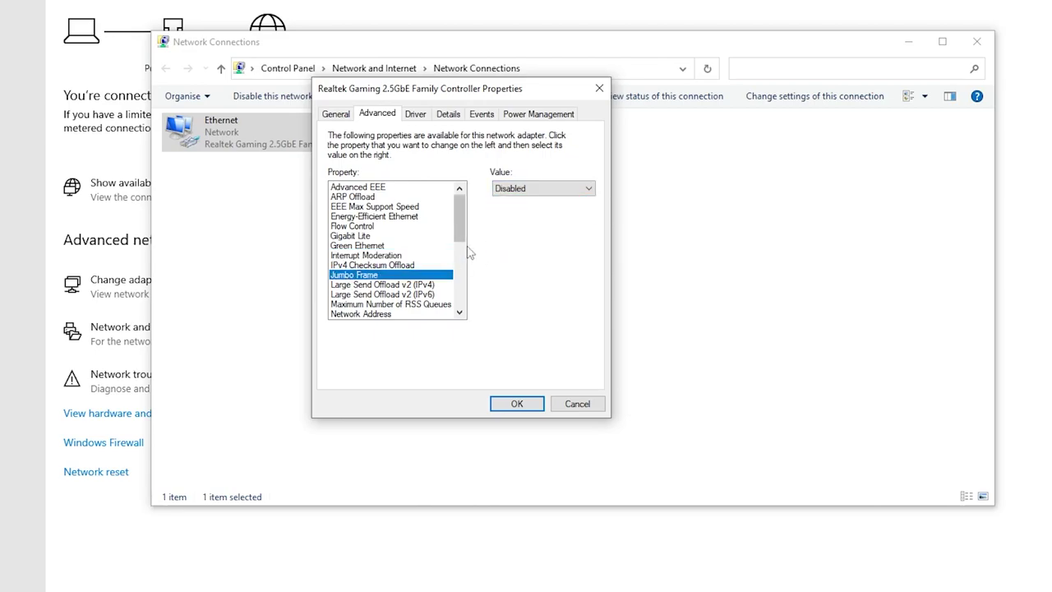
Set the adapter's Power Saving Mode property to Disabled
{"action": "scroll", "coordinate": [426, 233], "scroll_direction": "down", "scroll_amount": 2}
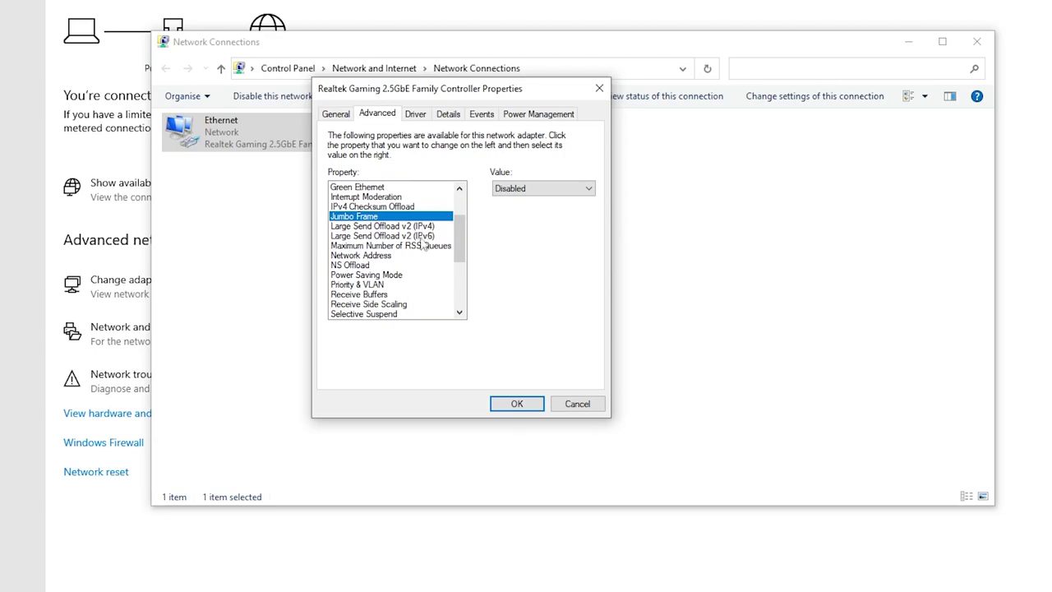
{"action": "left_click", "coordinate": [361, 275]}
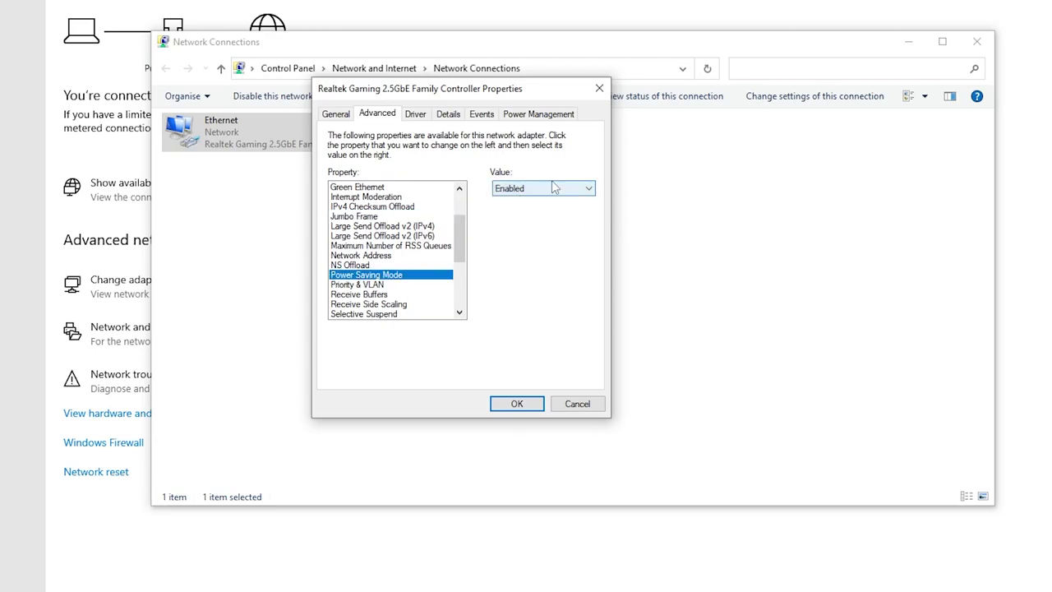
{"action": "left_click", "coordinate": [542, 188]}
{"action": "left_click", "coordinate": [504, 209]}
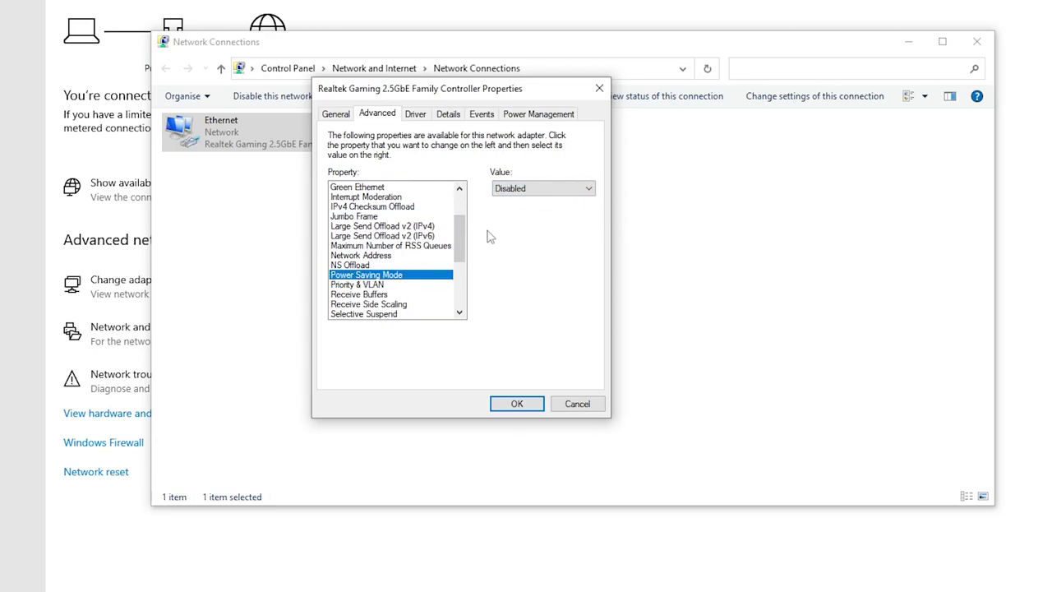
Disallow the computer from turning off the network adapter to save power, apply the adapter settings and close the network windows
{"action": "scroll", "coordinate": [390, 194], "scroll_direction": "down", "scroll_amount": 2}
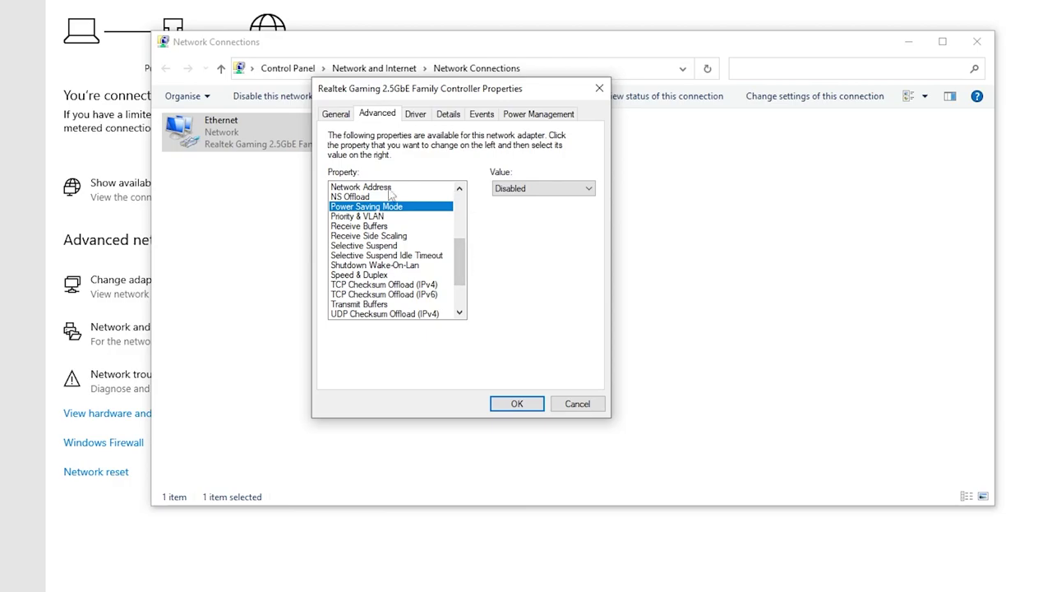
{"action": "left_click", "coordinate": [531, 115]}
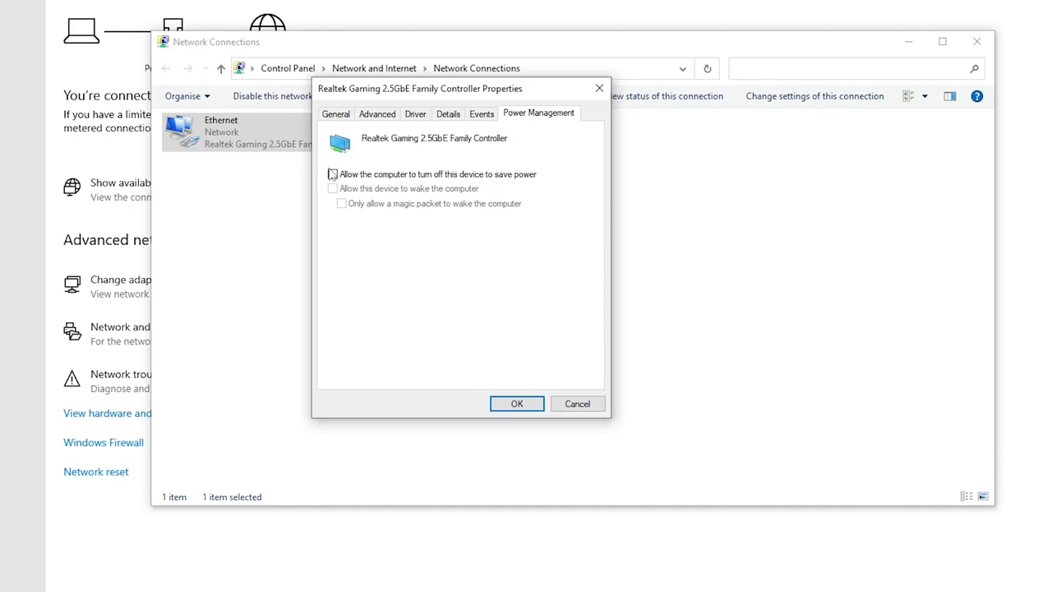
{"action": "left_click", "coordinate": [520, 404]}
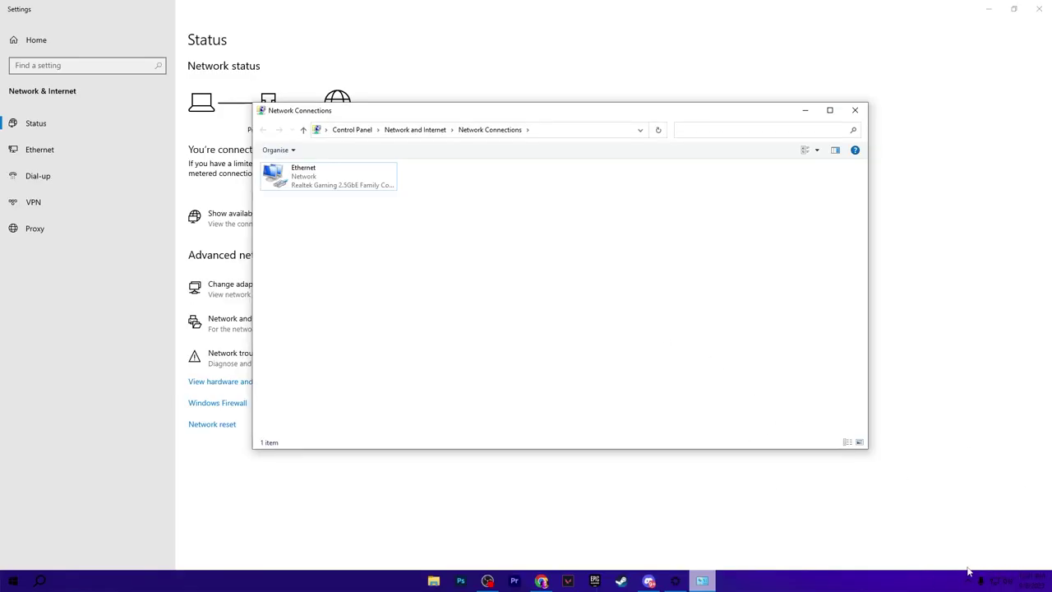
{"action": "left_click", "coordinate": [855, 109]}
{"action": "left_click", "coordinate": [1039, 8]}
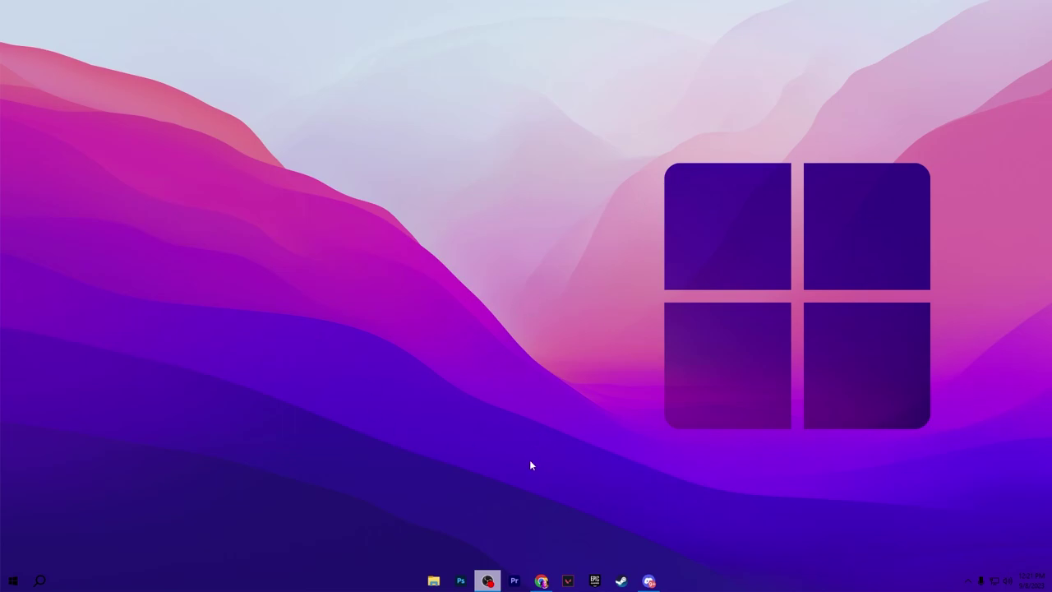
Switch to Chrome, download the GearUP Booster installer for Windows from gearupbooster.com, and install the program
{"action": "left_click", "coordinate": [542, 581]}
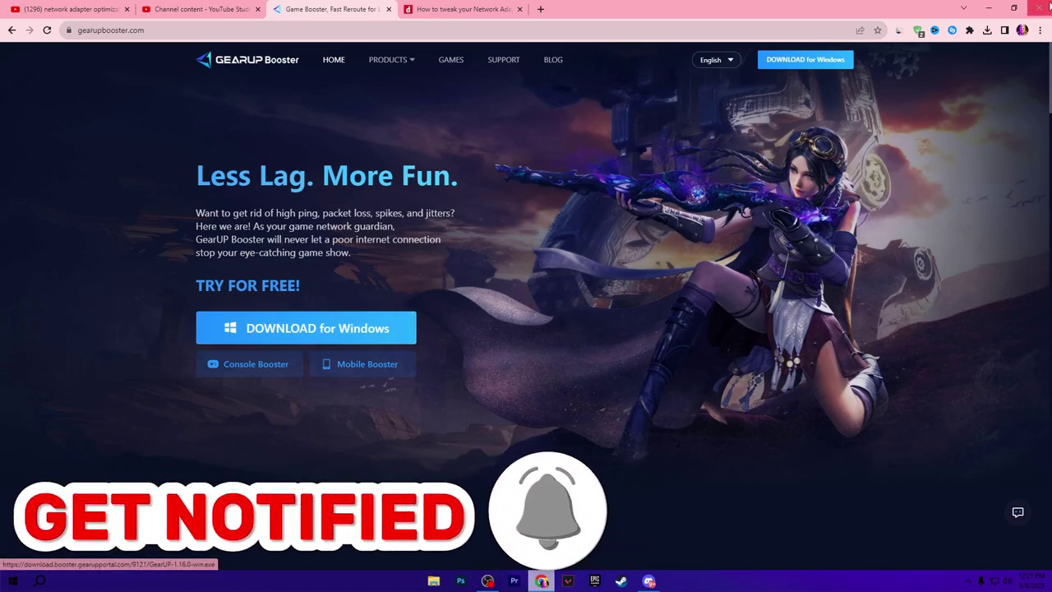
{"action": "left_click", "coordinate": [995, 5]}
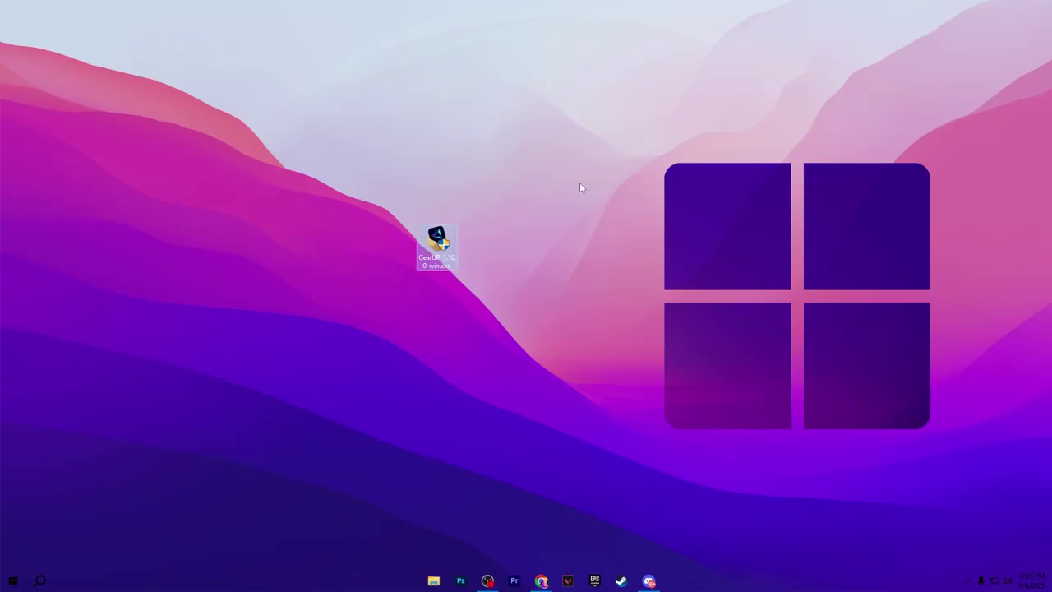
{"action": "double_click", "coordinate": [437, 243]}
{"action": "left_click", "coordinate": [97, 367]}
{"action": "left_click", "coordinate": [527, 317]}
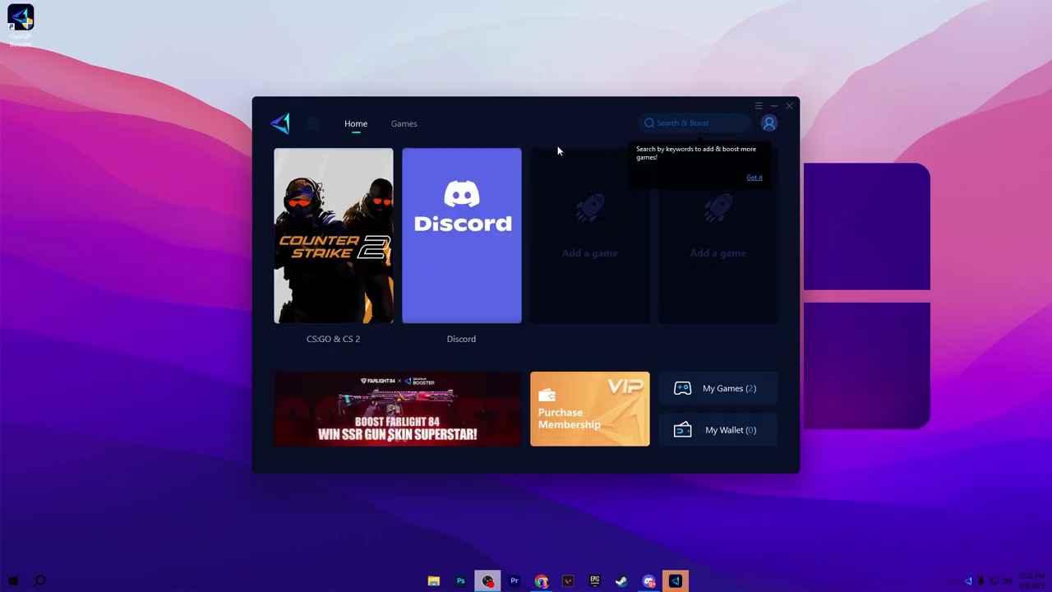
Log in to GearUP Booster with a Facebook account
{"action": "left_click", "coordinate": [770, 124]}
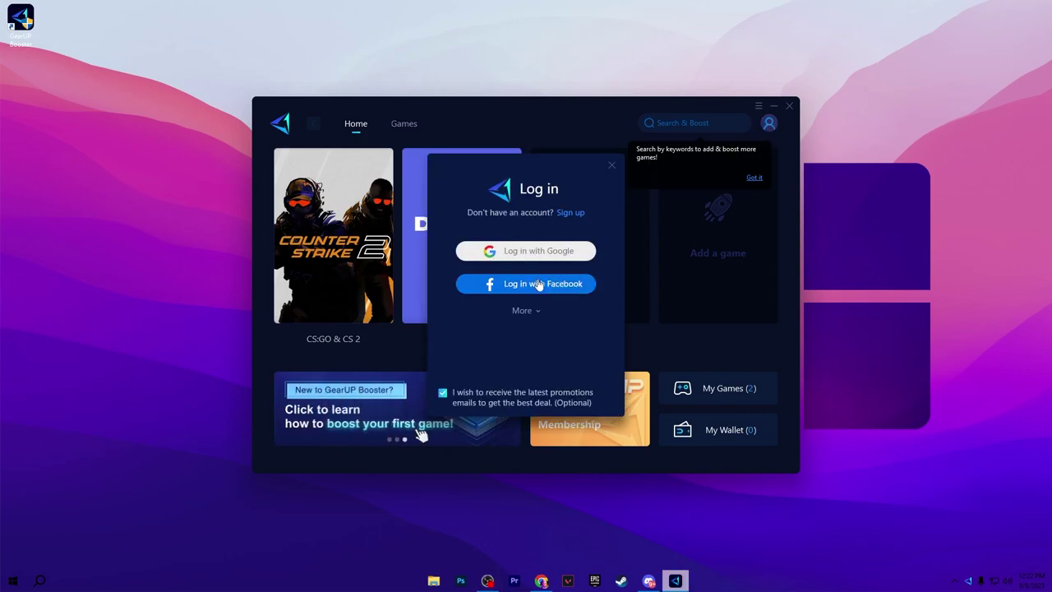
{"action": "left_click", "coordinate": [534, 285]}
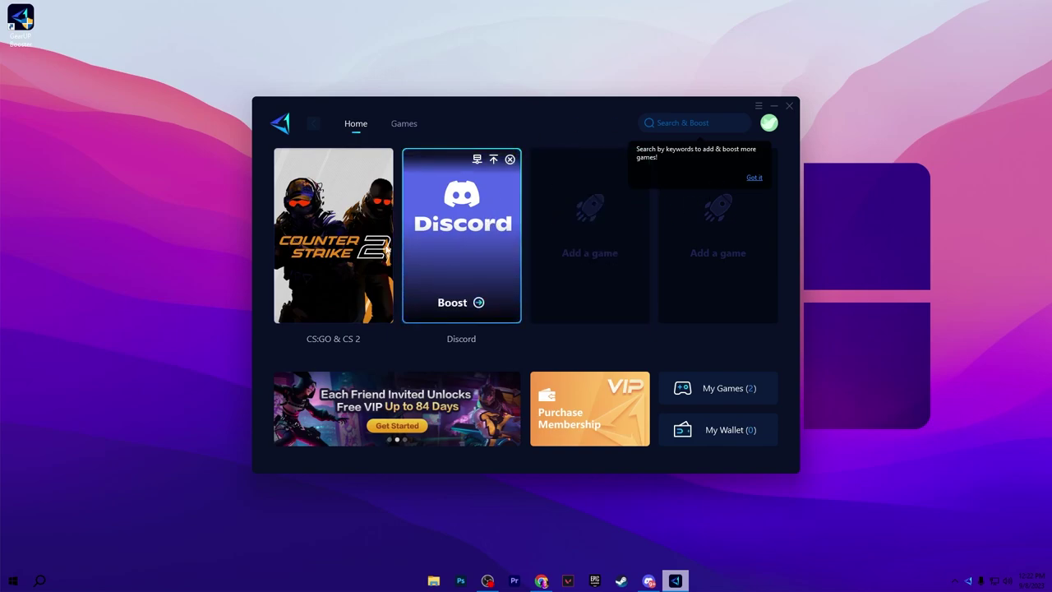
{"action": "mouse_move", "coordinate": [520, 224]}
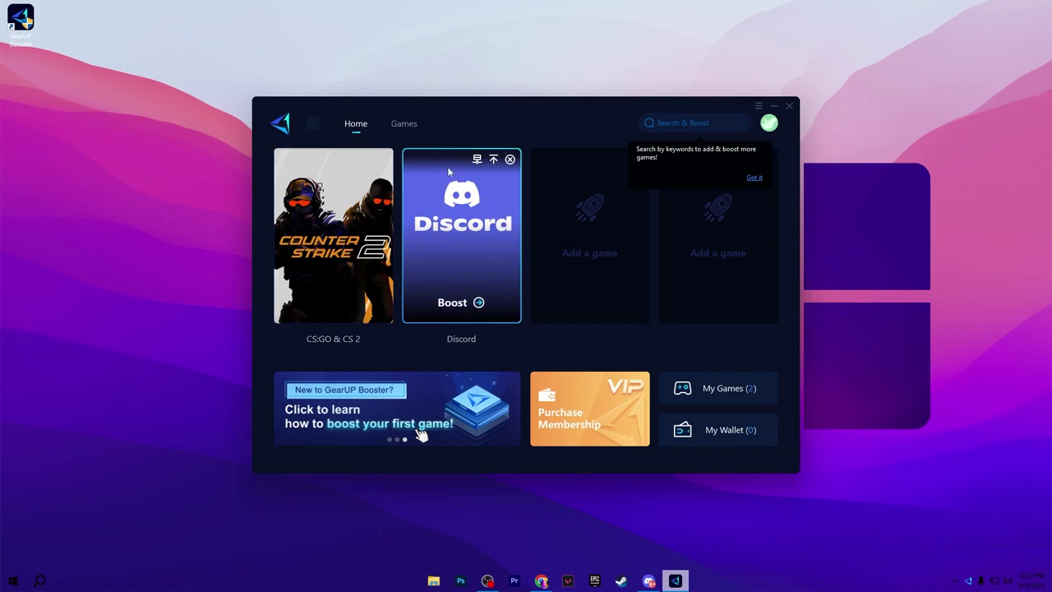
Search the games catalogue for Fortnite and boost the PC version using the Middle East server region
{"action": "left_click", "coordinate": [404, 123]}
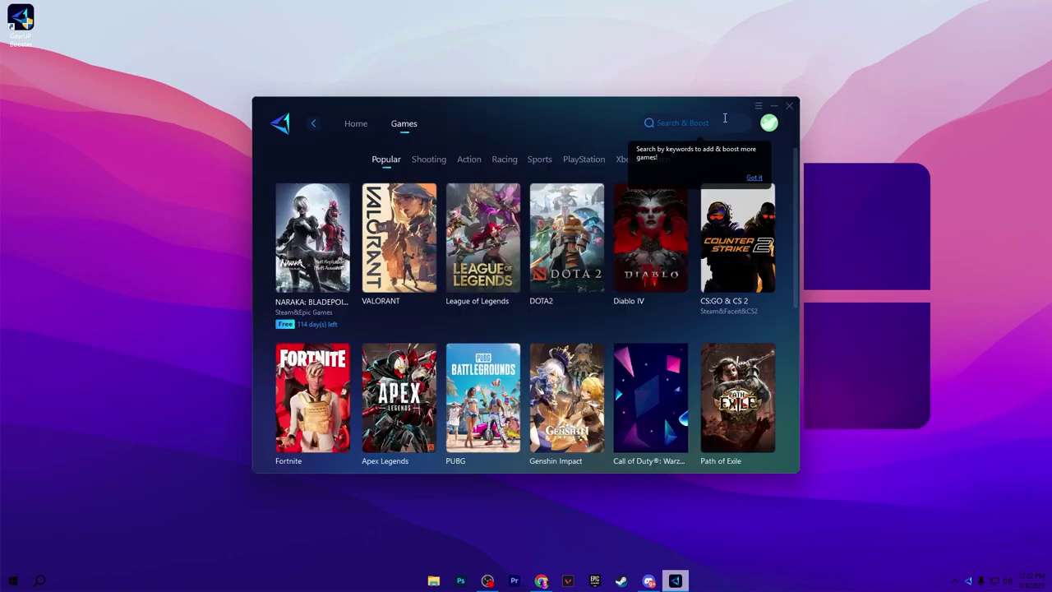
{"action": "left_click", "coordinate": [708, 122]}
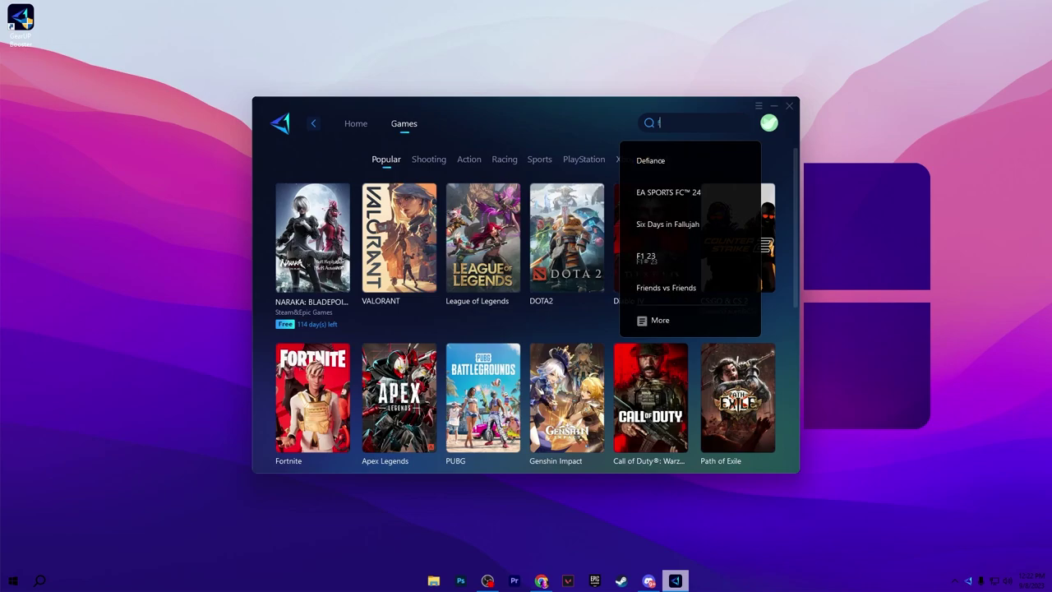
{"action": "type", "text": "fortnite"}
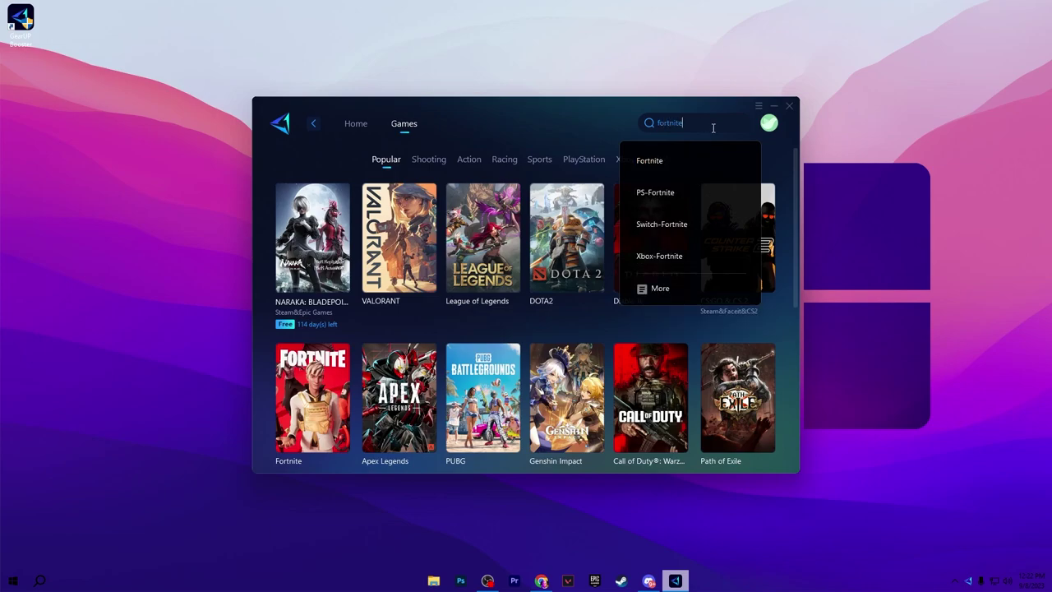
{"action": "left_click", "coordinate": [674, 160]}
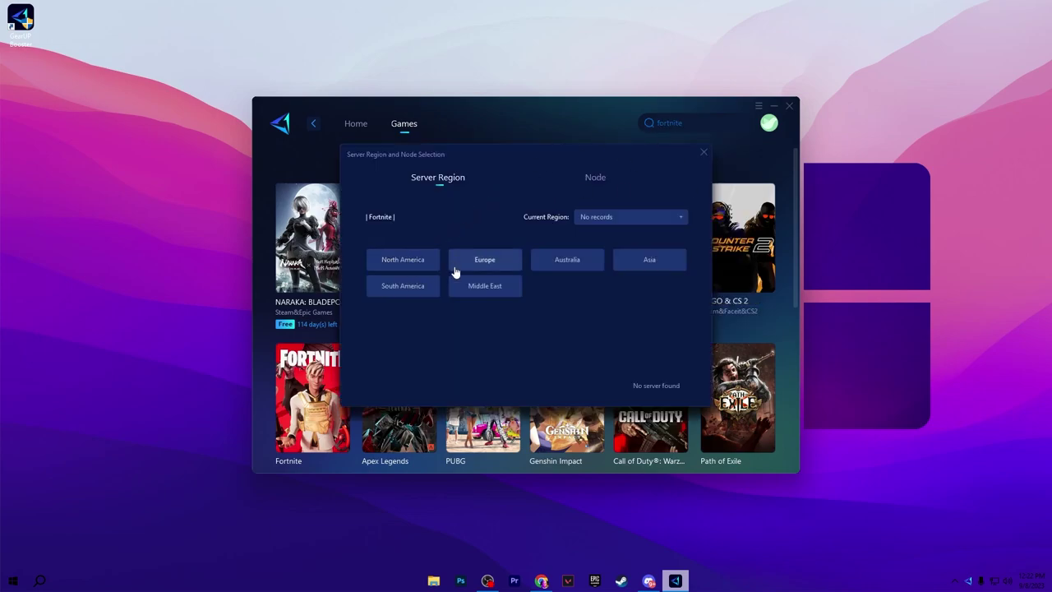
{"action": "left_click", "coordinate": [499, 290]}
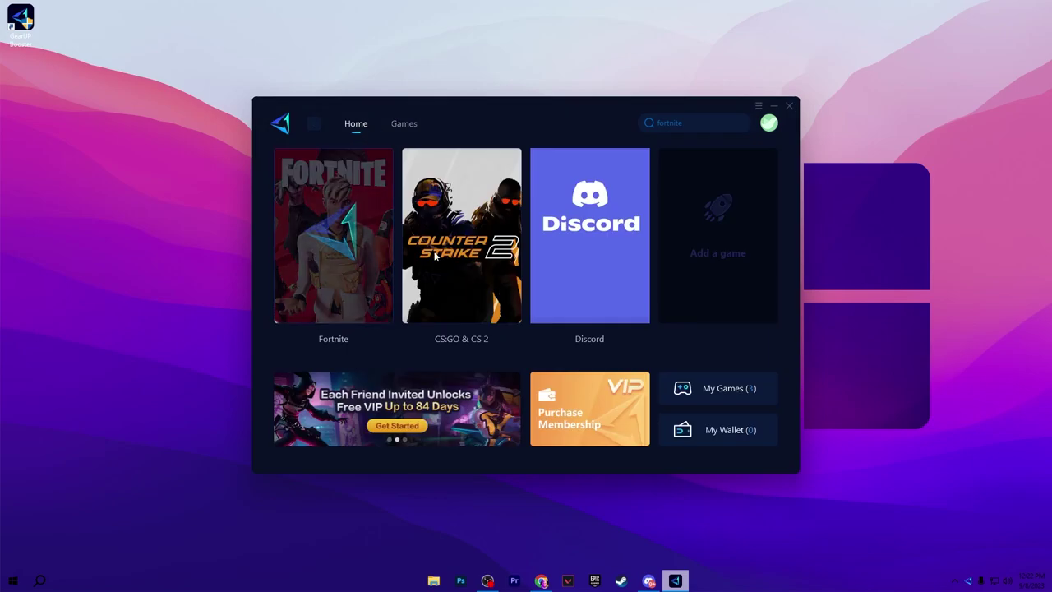
{"action": "mouse_move", "coordinate": [348, 222]}
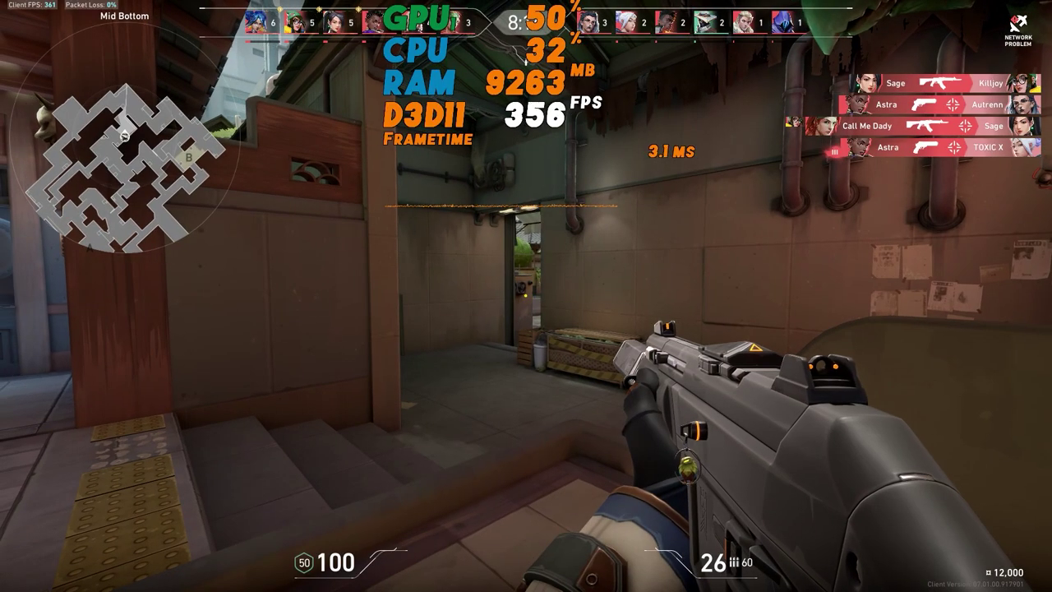
{"action": "key", "text": "w"}
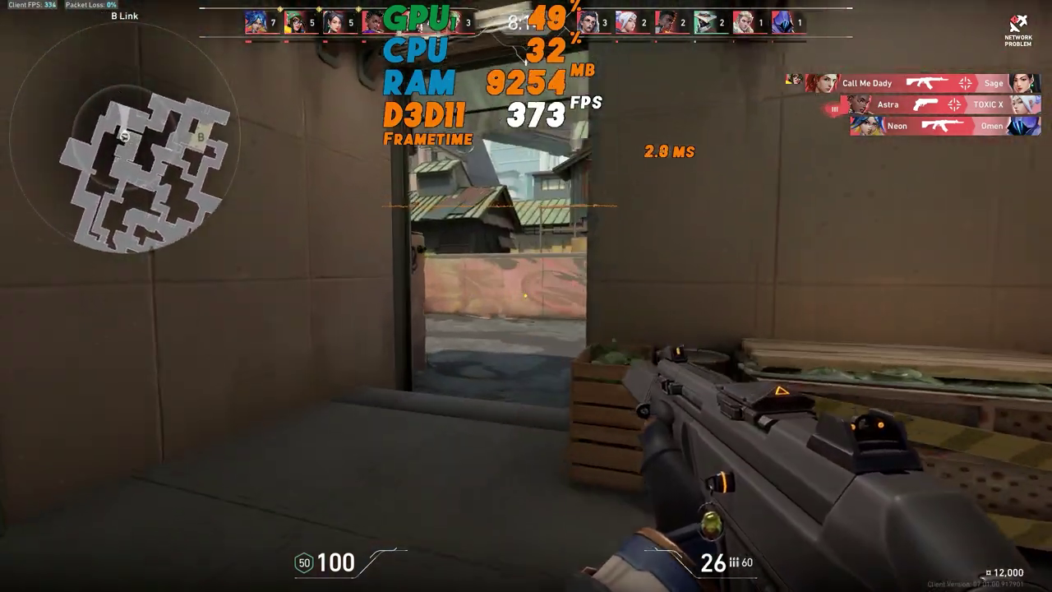
{"action": "key", "text": "w"}
{"action": "left_click", "coordinate": [526, 296]}
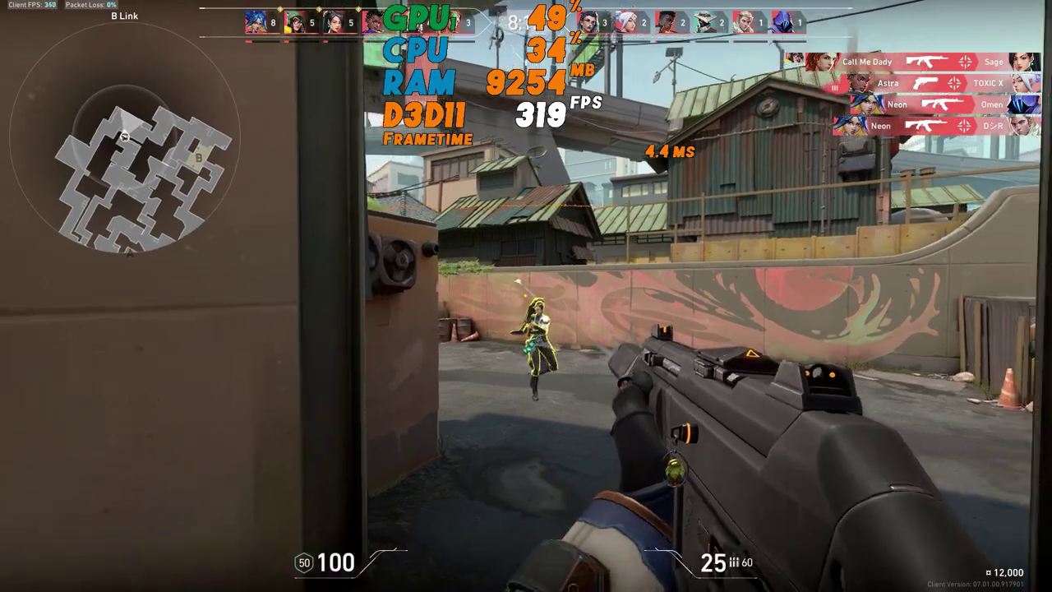
{"action": "left_click", "coordinate": [526, 296]}
{"action": "key", "text": "w"}
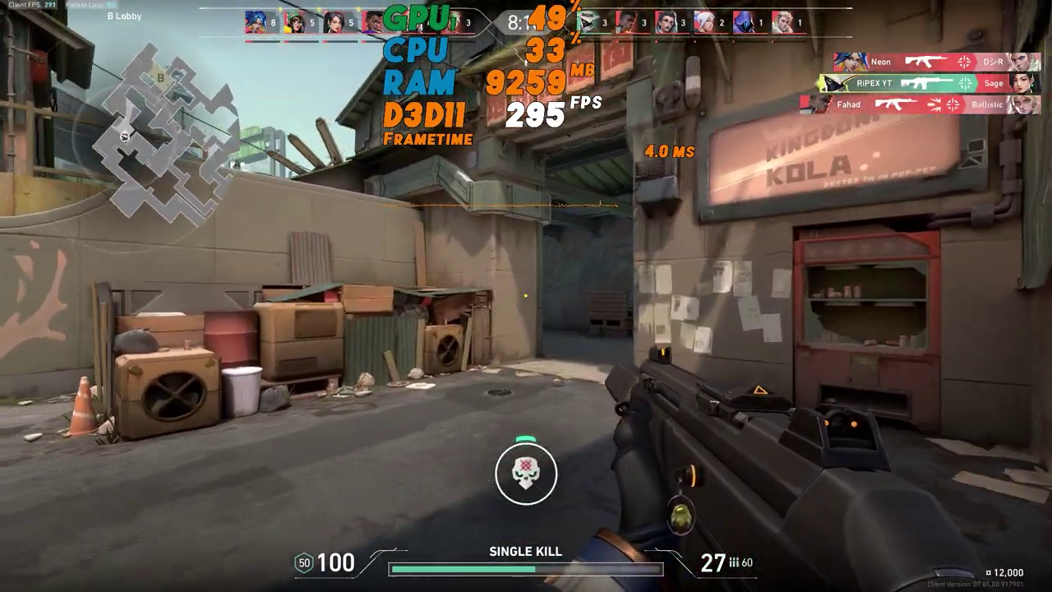